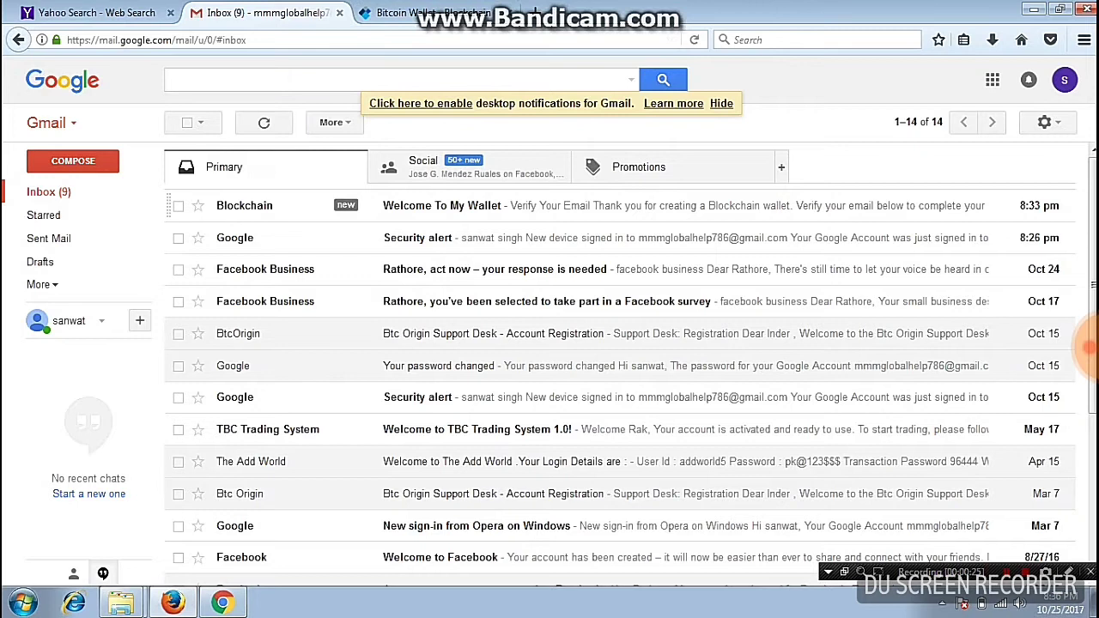
Scroll the Blockchain welcome email, check the Bitcoin wallet page, then return to the email
{"action": "scroll", "coordinate": [635, 343], "scroll_direction": "down", "scroll_amount": 4}
{"action": "scroll", "coordinate": [635, 344], "scroll_direction": "up", "scroll_amount": 4}
{"action": "left_click", "coordinate": [429, 12]}
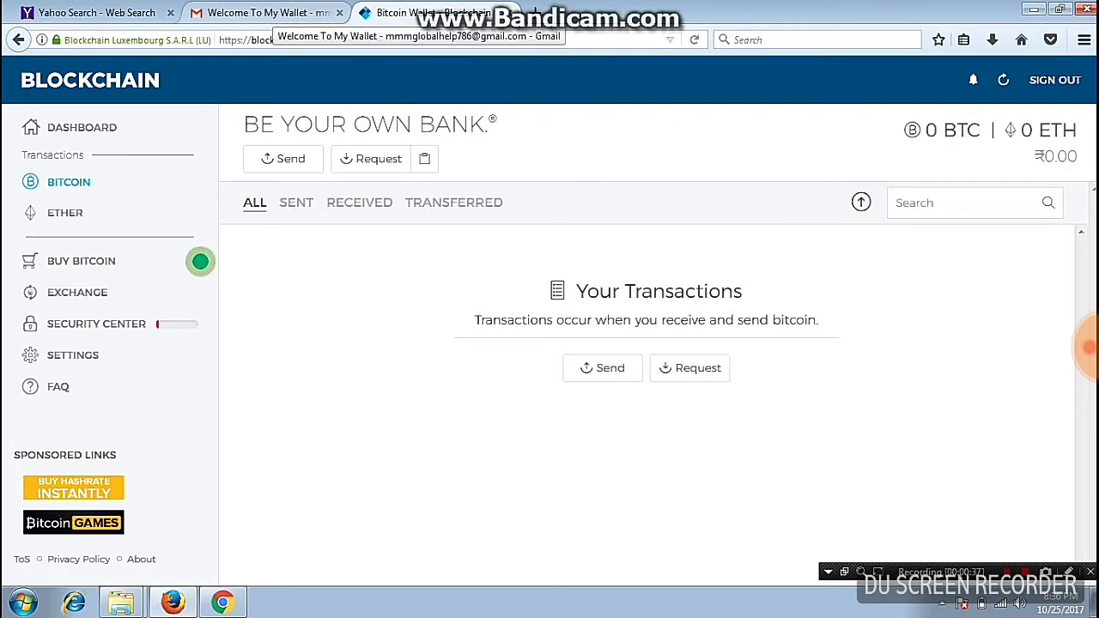
{"action": "left_click", "coordinate": [268, 13]}
Select the wallet ID in the email, confirm the email address, and return to the wallet
{"action": "scroll", "coordinate": [632, 361], "scroll_direction": "down", "scroll_amount": 2}
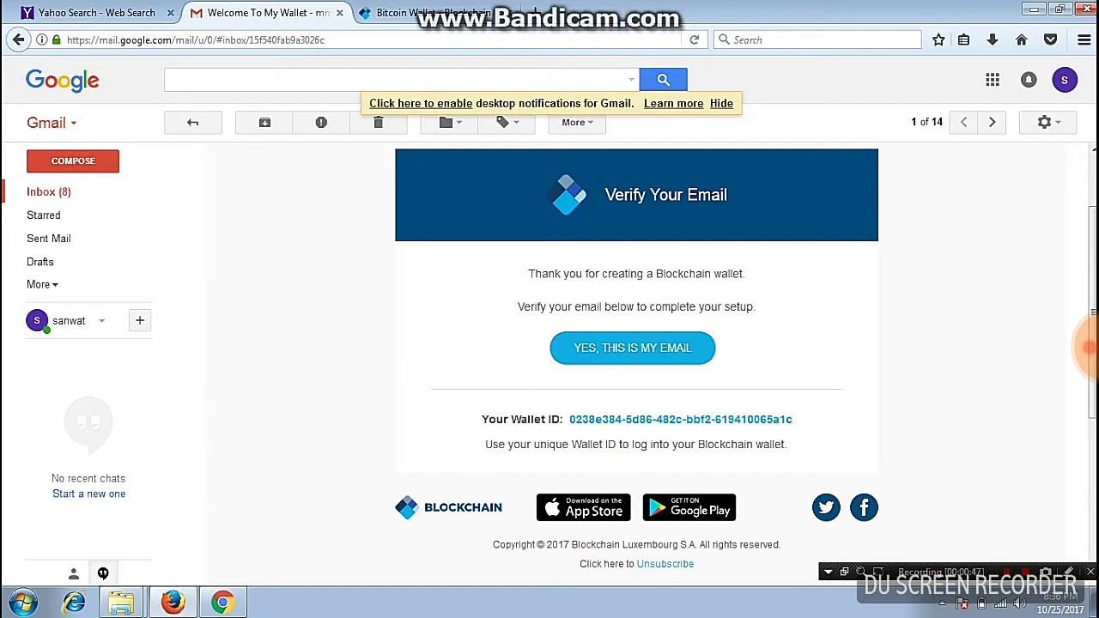
{"action": "left_click_drag", "start_coordinate": [567, 419], "coordinate": [792, 418]}
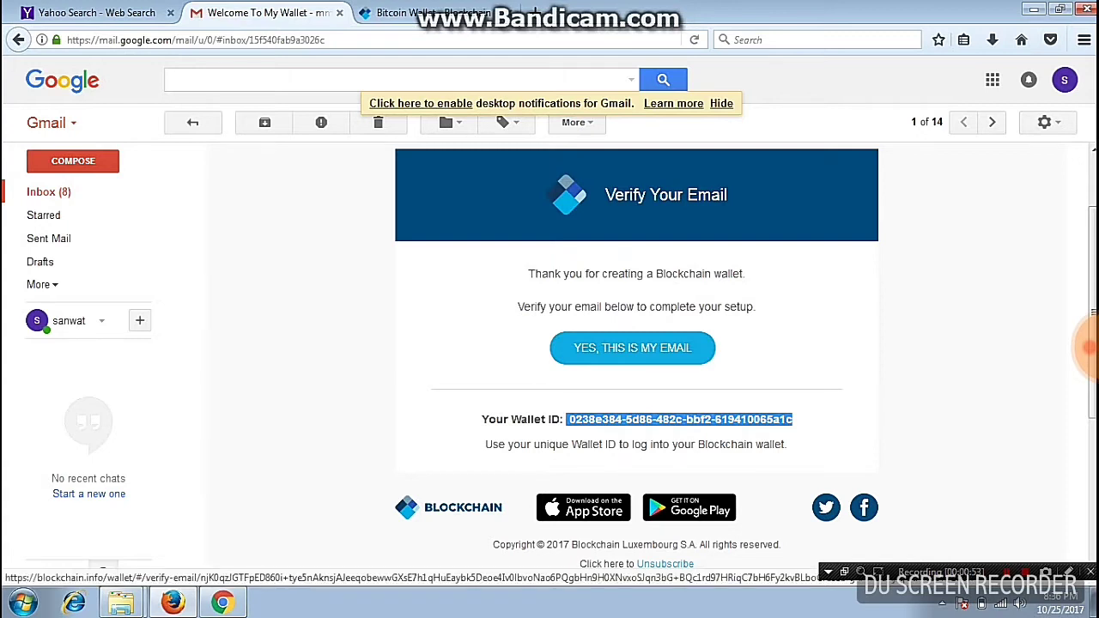
{"action": "left_click", "coordinate": [632, 347]}
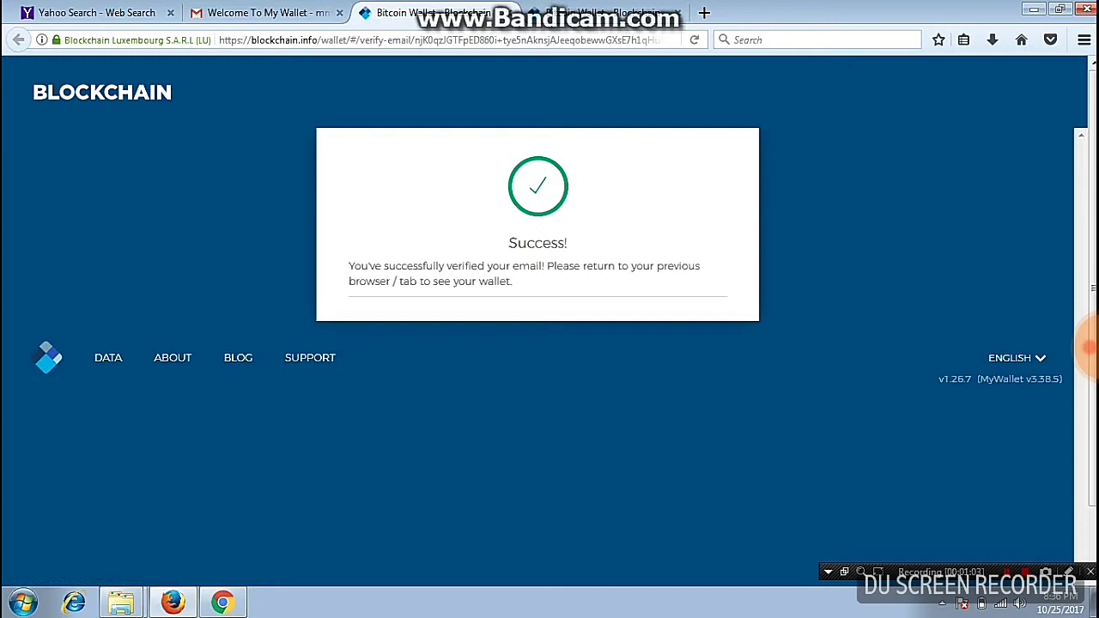
{"action": "key", "text": "ctrl+Tab"}
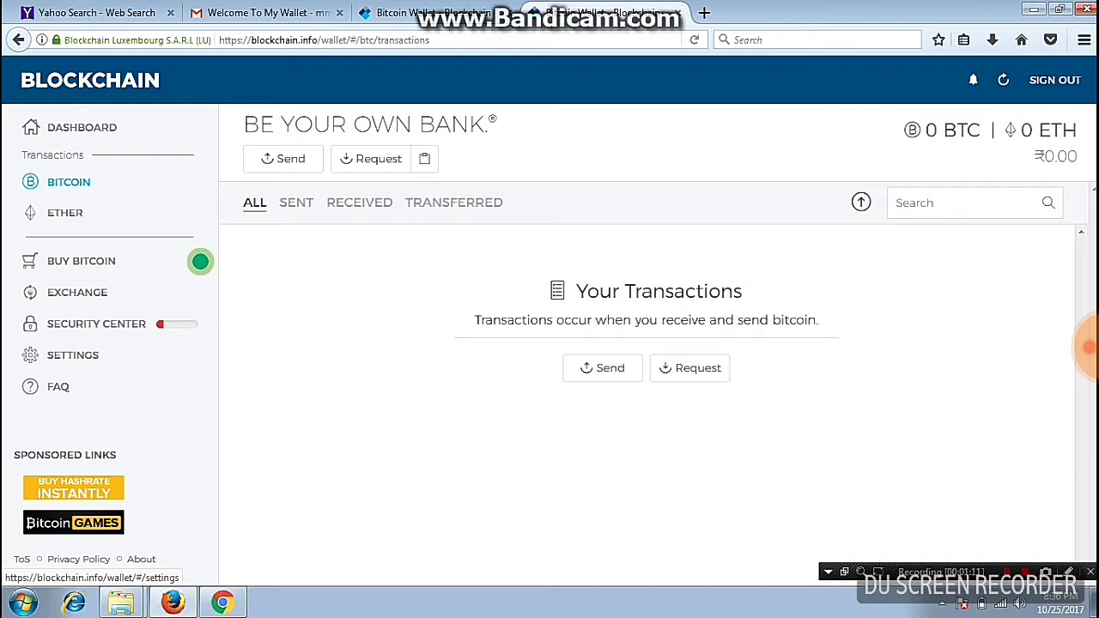
Open wallet settings and compare its wallet ID with the one in the verification email
{"action": "left_click", "coordinate": [73, 355]}
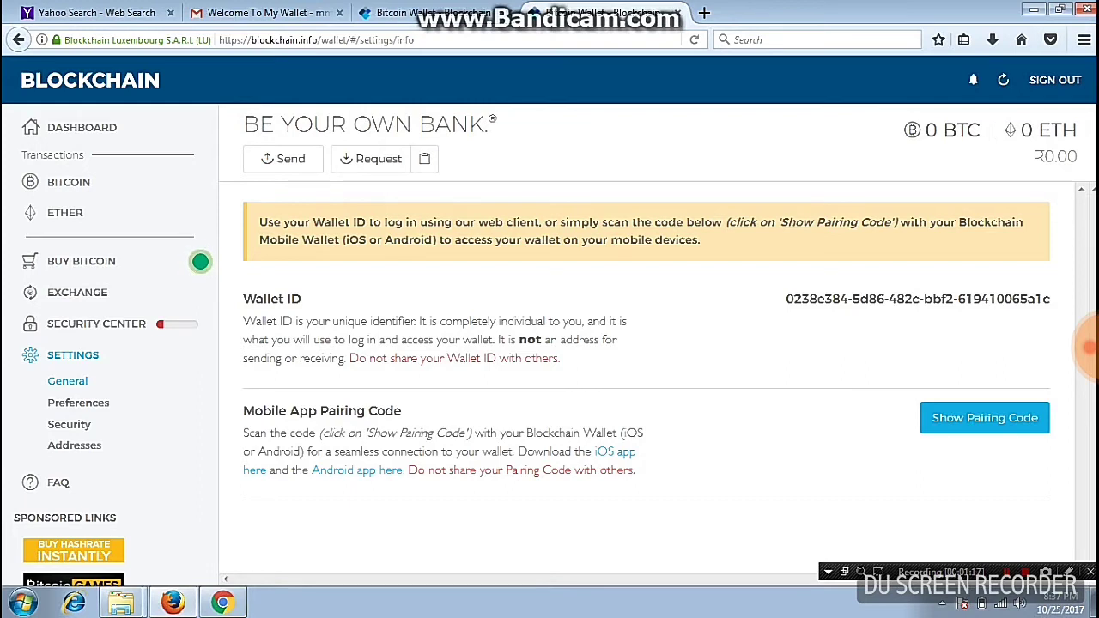
{"action": "left_click_drag", "start_coordinate": [785, 299], "coordinate": [1050, 299]}
{"action": "left_click", "coordinate": [601, 12]}
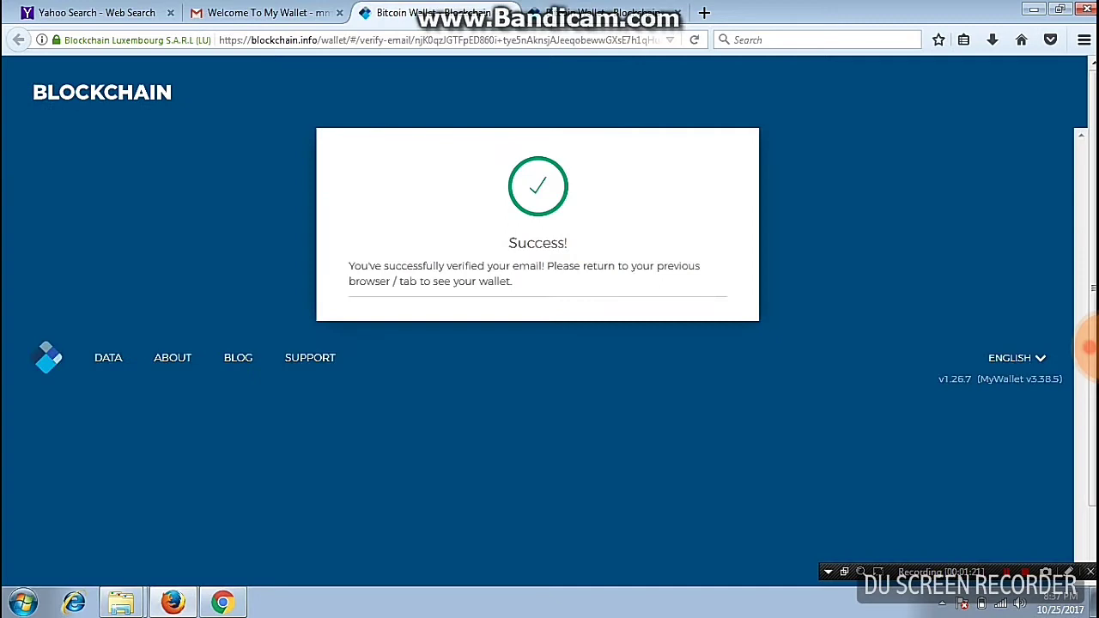
{"action": "left_click", "coordinate": [258, 12]}
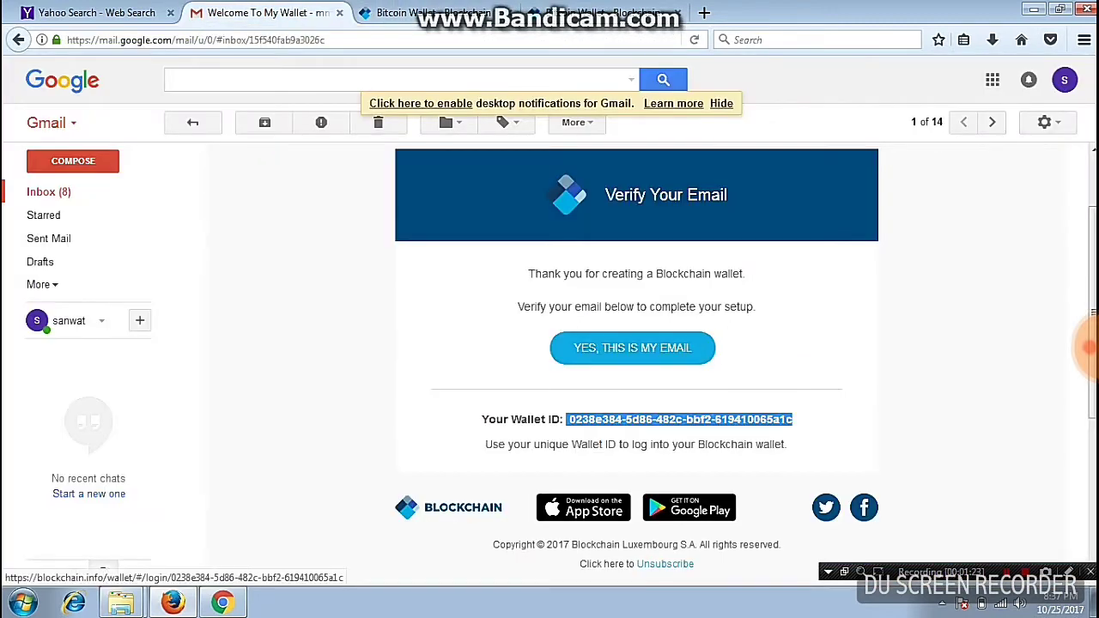
{"action": "left_click", "coordinate": [601, 12]}
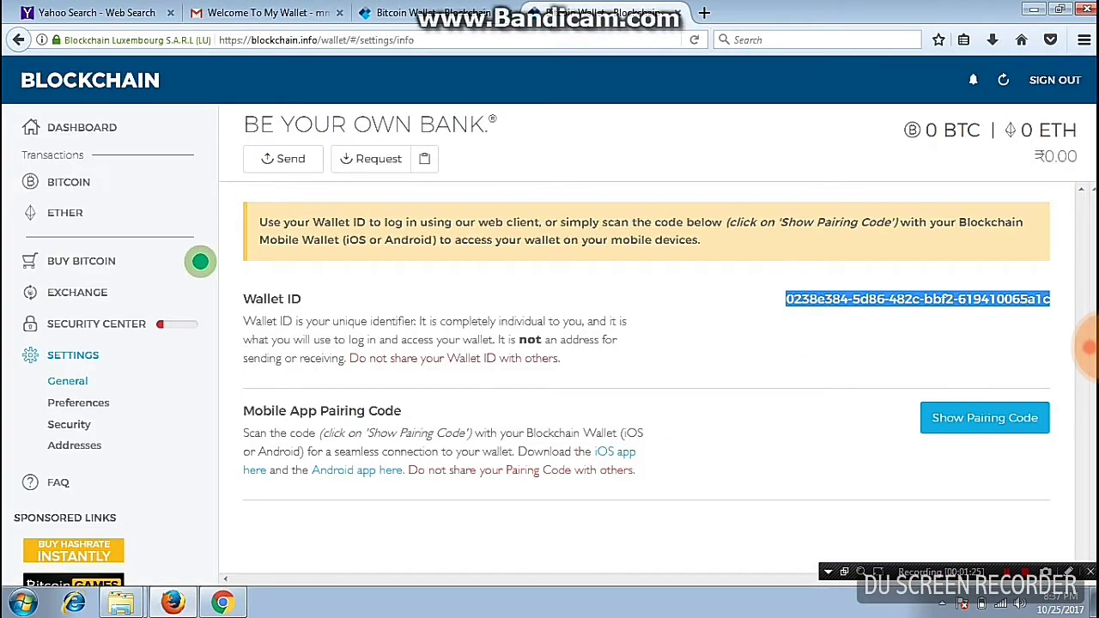
{"action": "left_click", "coordinate": [1089, 346]}
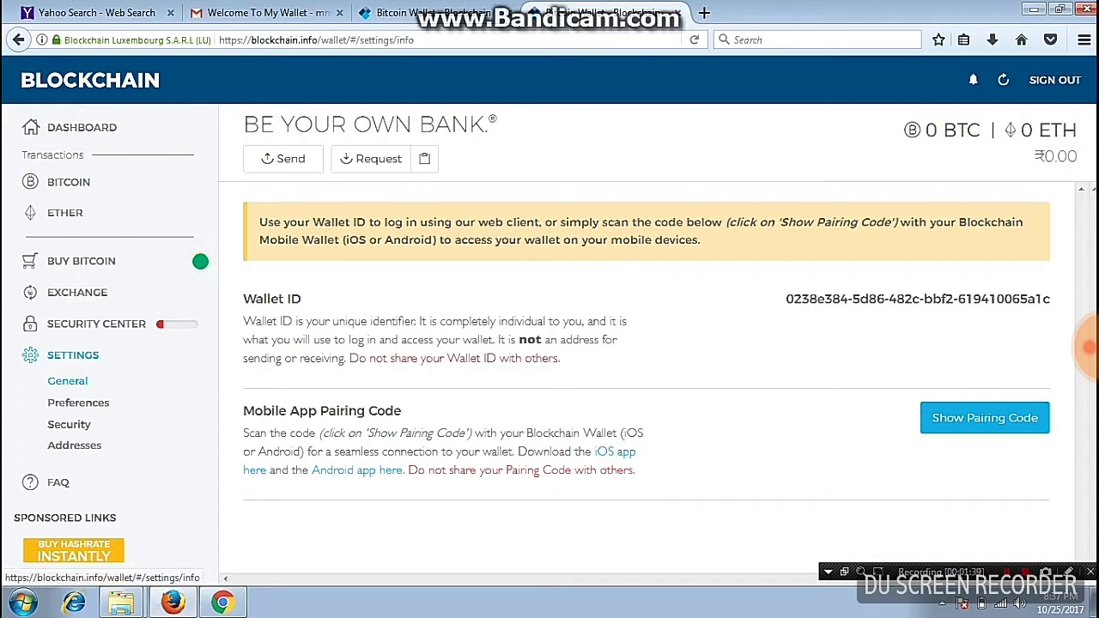
Open Preferences and highlight the Email Address section
{"action": "left_click", "coordinate": [78, 403]}
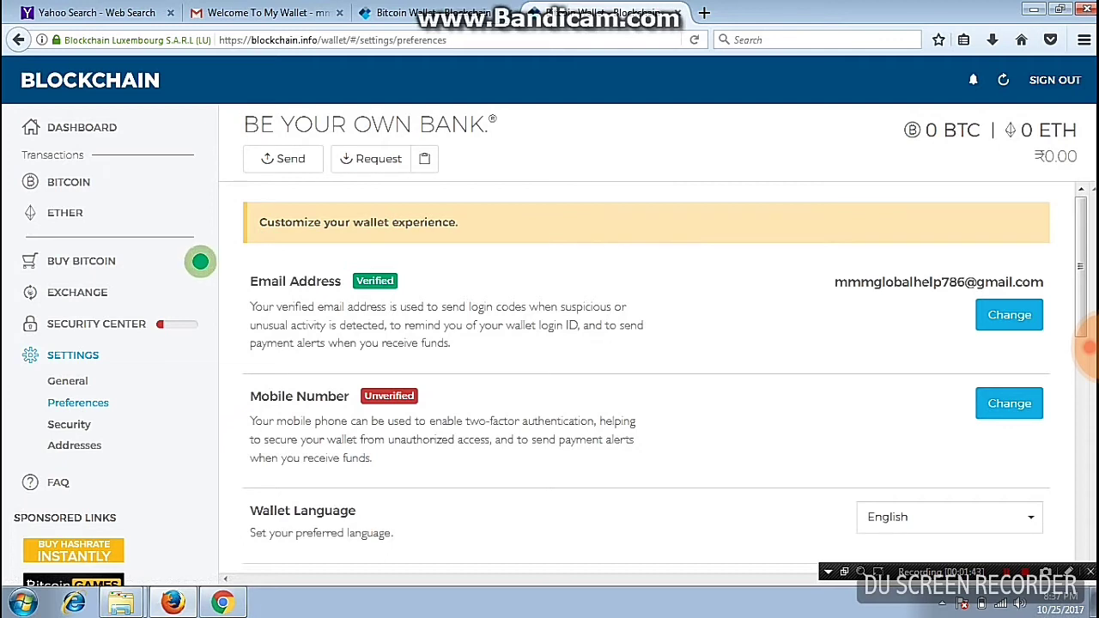
{"action": "left_click_drag", "start_coordinate": [1030, 348], "coordinate": [256, 281]}
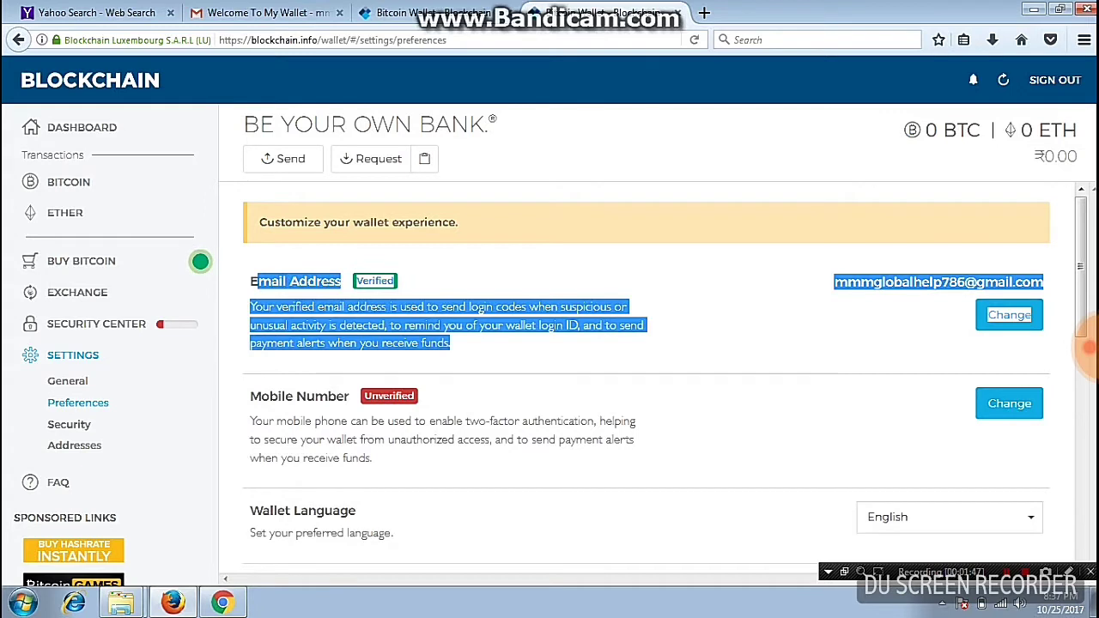
{"action": "left_click", "coordinate": [1088, 347]}
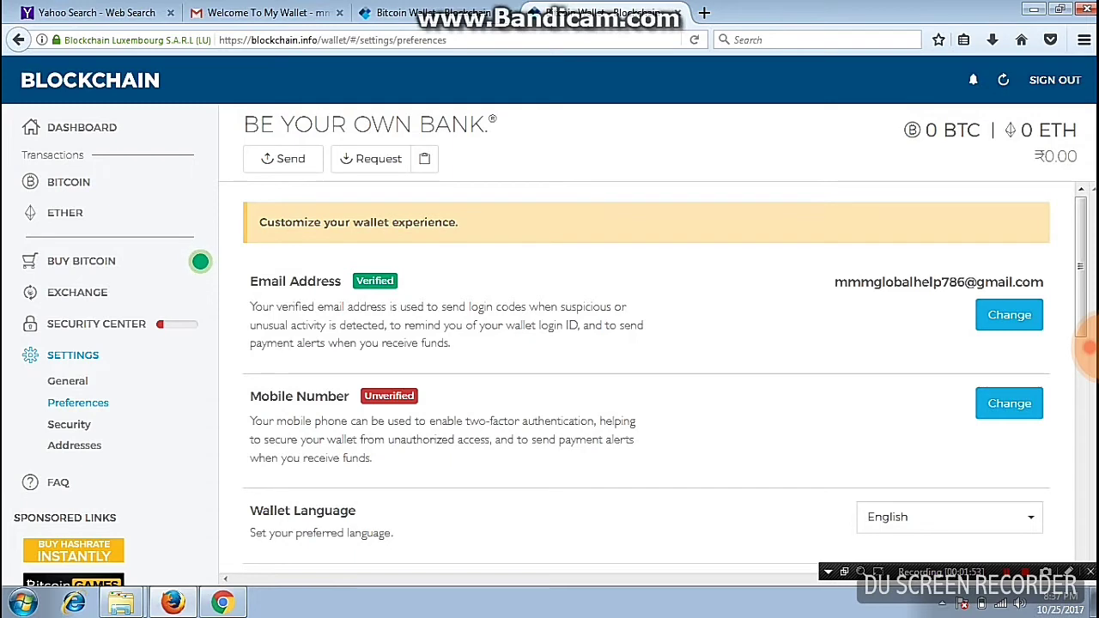
Scroll the preferences and toggle the received-bitcoin email notification on, then back off
{"action": "scroll", "coordinate": [1089, 347], "scroll_direction": "down", "scroll_amount": 1}
{"action": "scroll", "coordinate": [1089, 347], "scroll_direction": "down", "scroll_amount": 3}
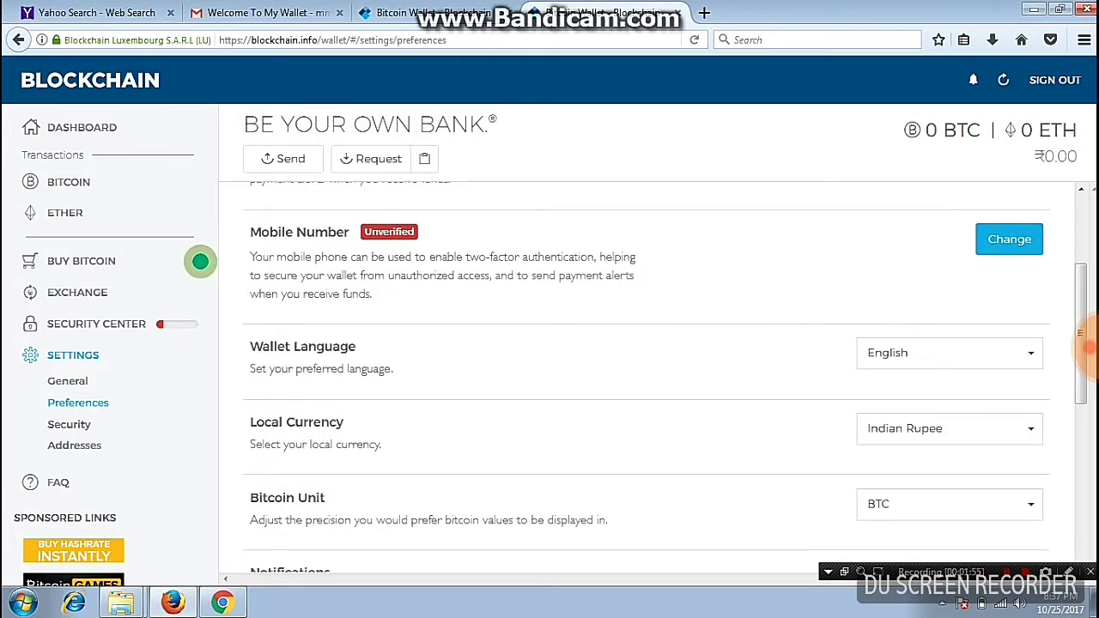
{"action": "scroll", "coordinate": [1089, 347], "scroll_direction": "down", "scroll_amount": 3}
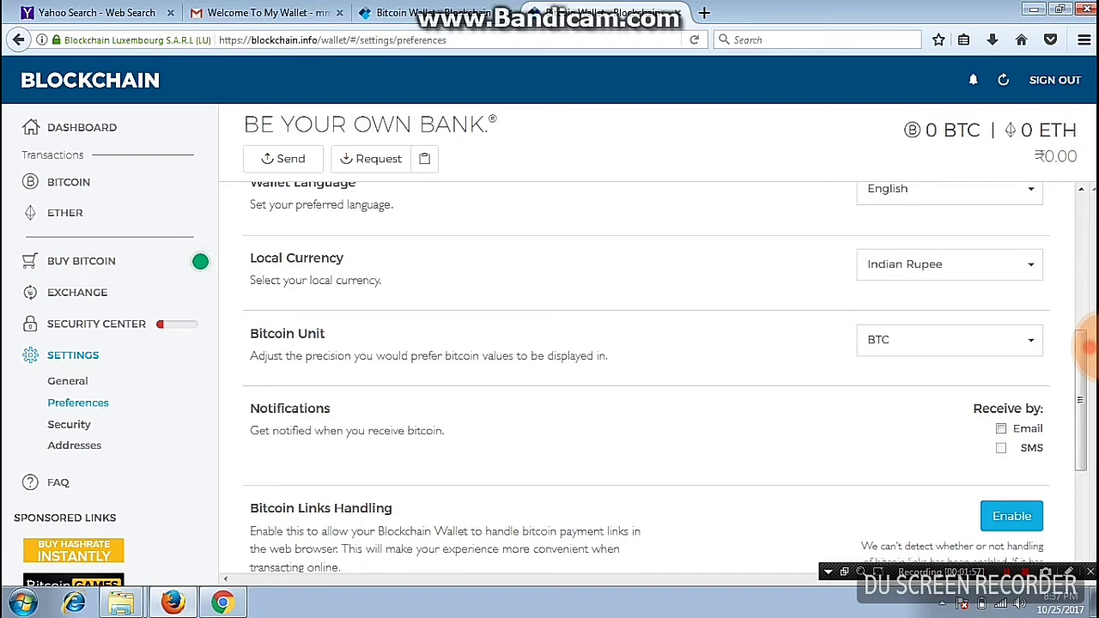
{"action": "scroll", "coordinate": [1088, 347], "scroll_direction": "up", "scroll_amount": 2}
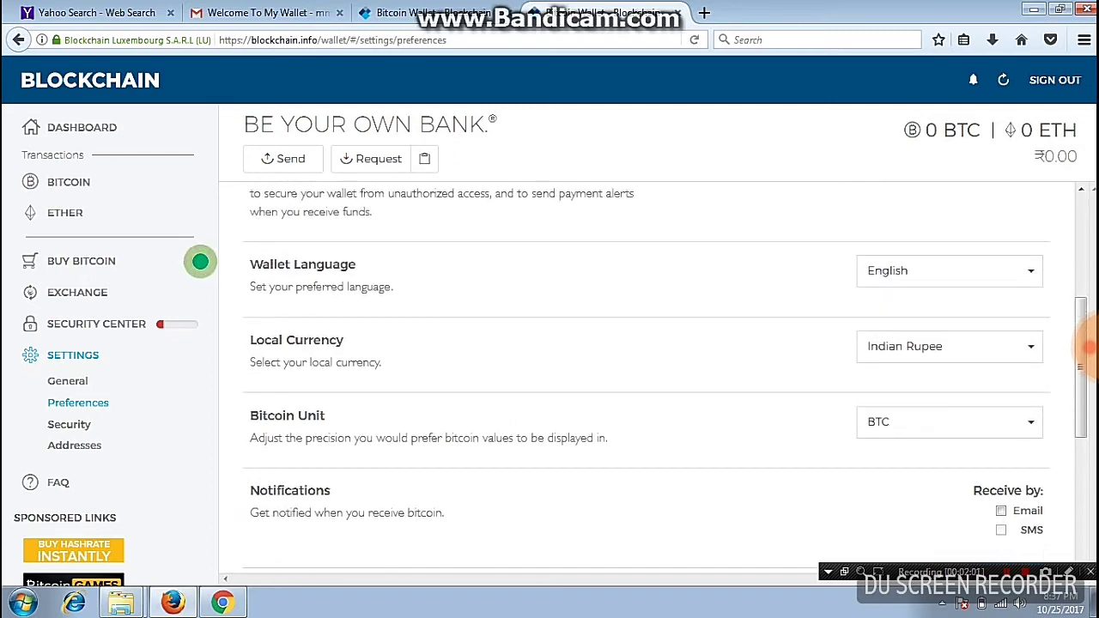
{"action": "scroll", "coordinate": [1089, 347], "scroll_direction": "down", "scroll_amount": 4}
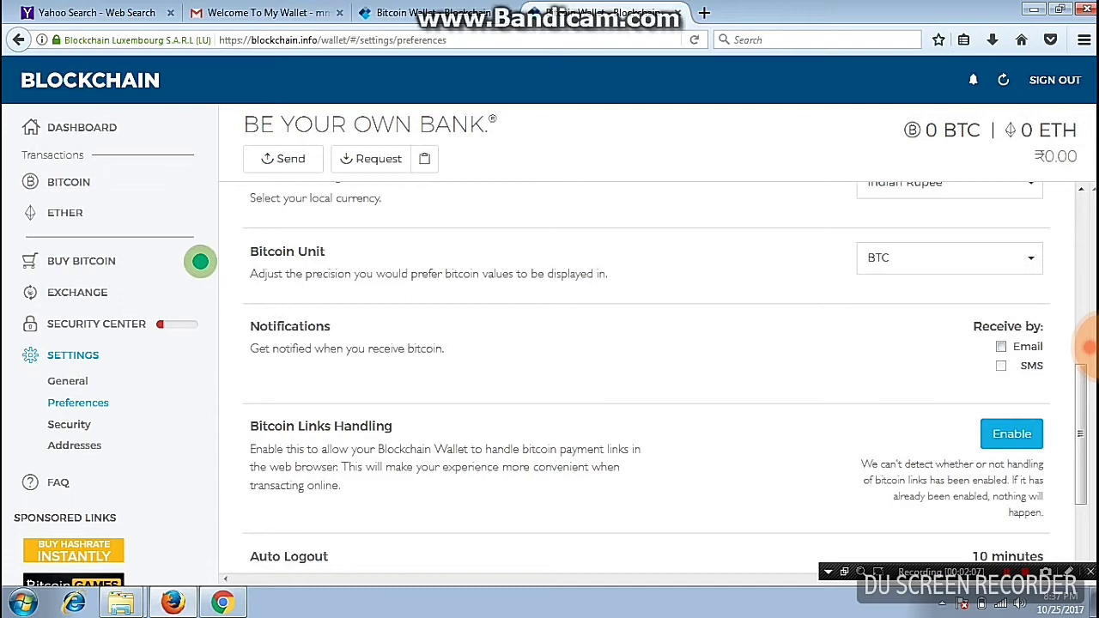
{"action": "left_click", "coordinate": [1001, 346]}
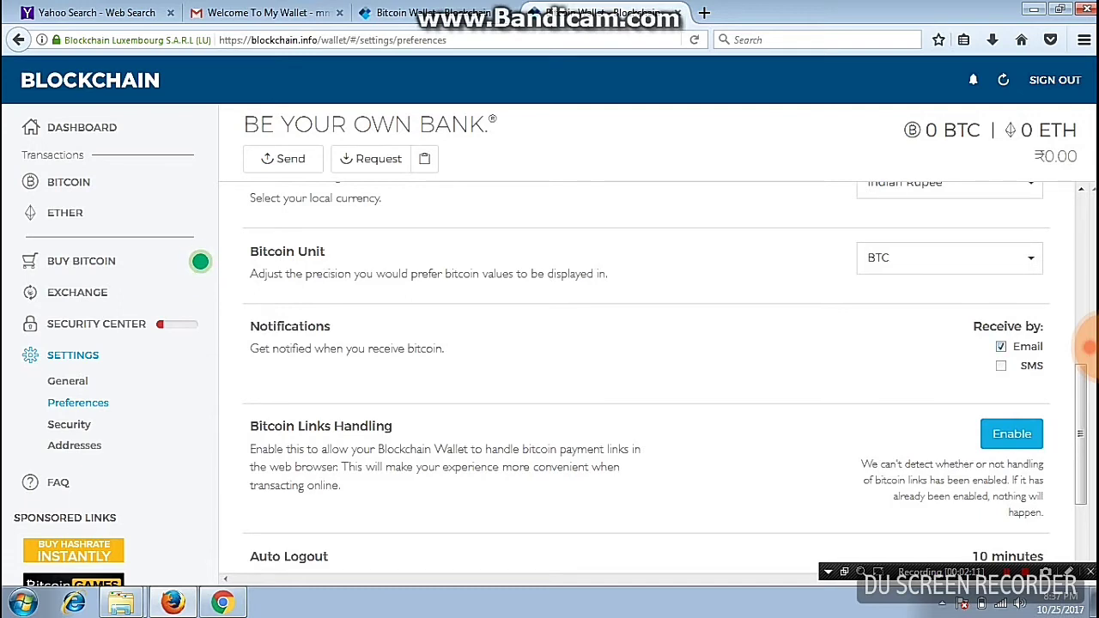
{"action": "left_click", "coordinate": [1000, 346]}
{"action": "scroll", "coordinate": [1088, 346], "scroll_direction": "up", "scroll_amount": 4}
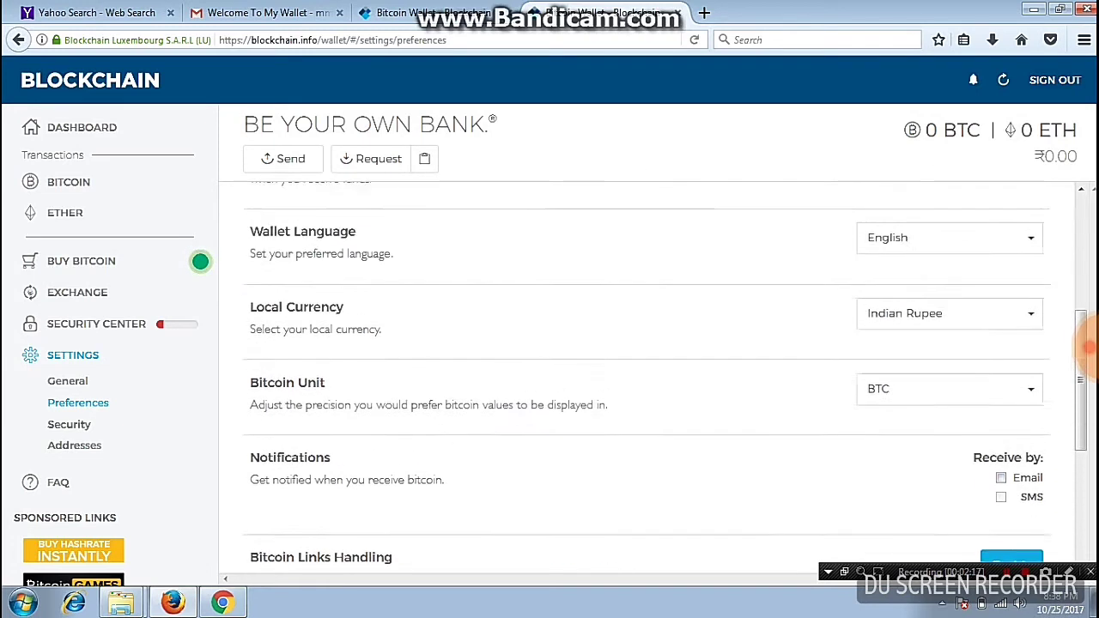
{"action": "scroll", "coordinate": [1089, 346], "scroll_direction": "up", "scroll_amount": 2}
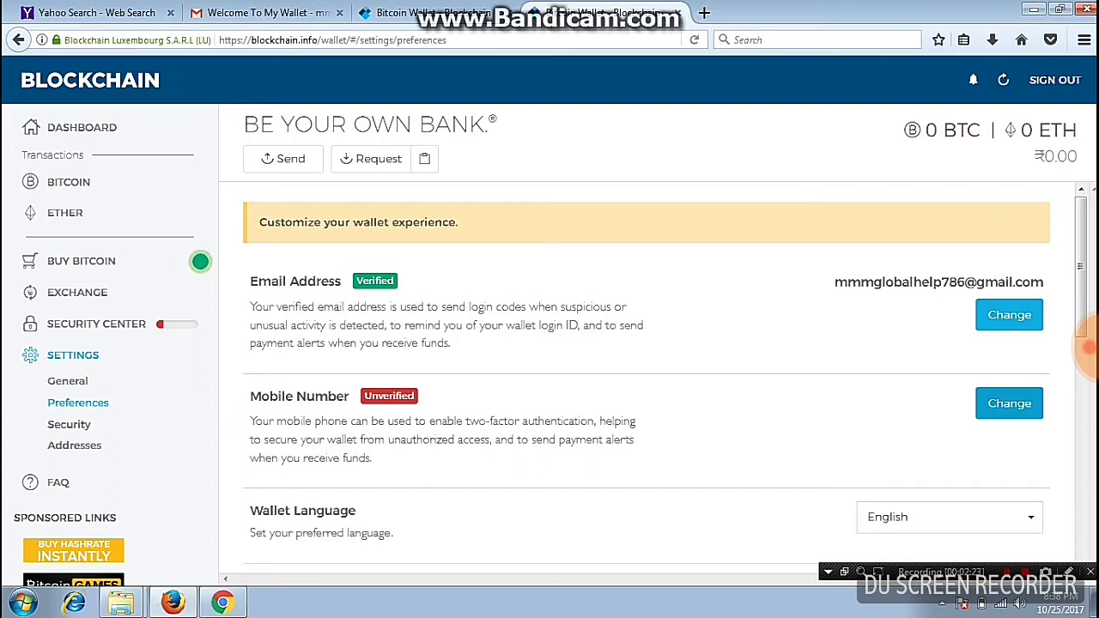
Start adding a mobile number, scroll the preferences, then open the Security settings
{"action": "left_click", "coordinate": [1008, 402]}
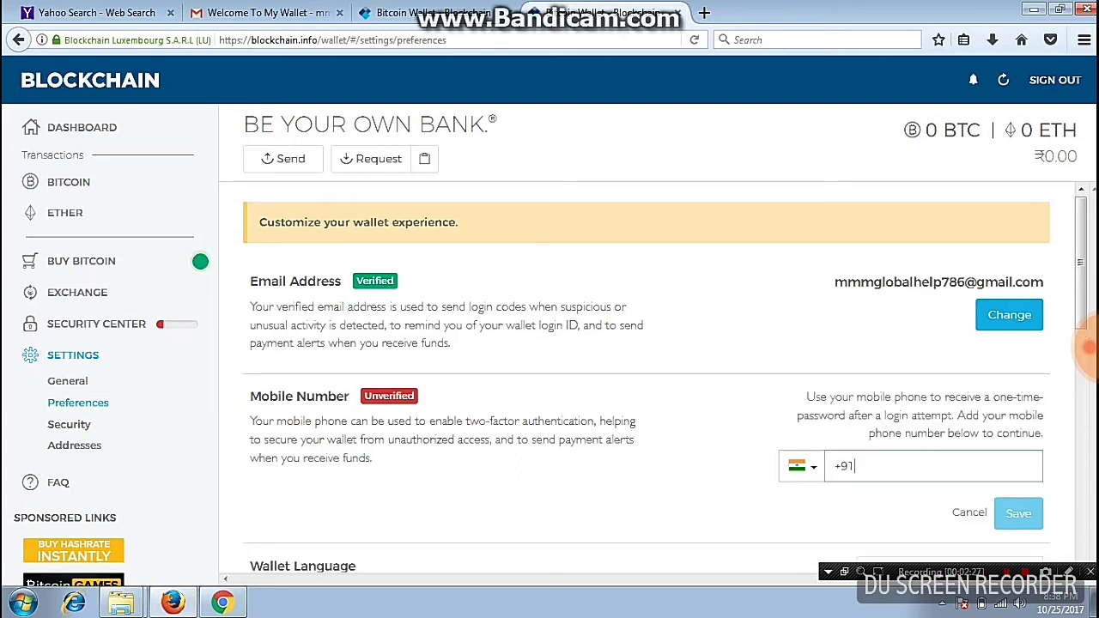
{"action": "scroll", "coordinate": [646, 384], "scroll_direction": "down", "scroll_amount": 3}
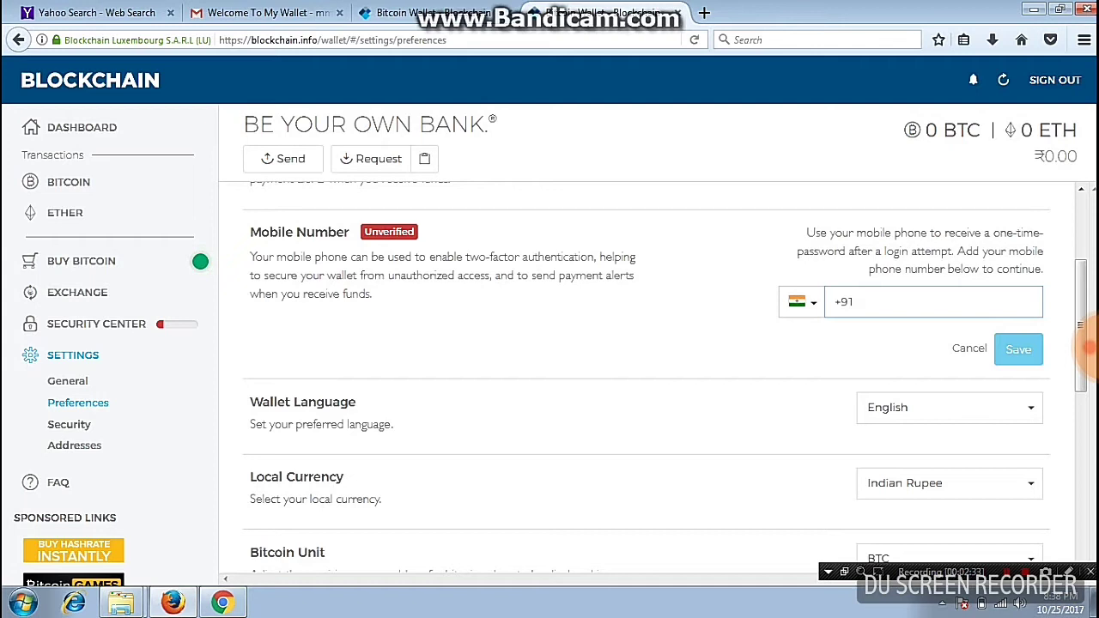
{"action": "scroll", "coordinate": [1088, 346], "scroll_direction": "down", "scroll_amount": 3}
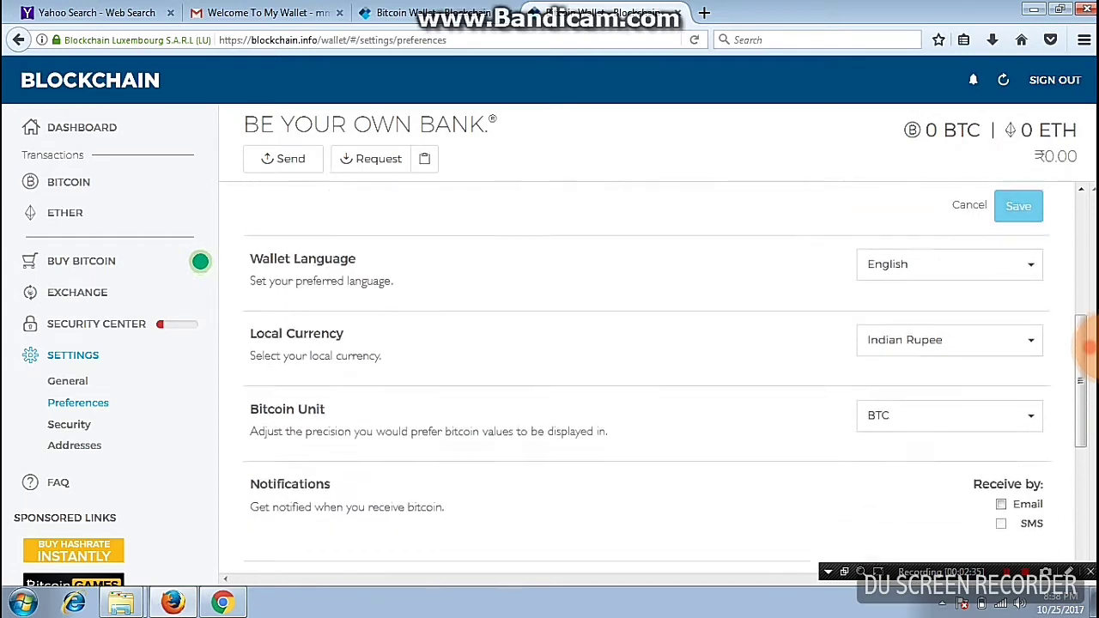
{"action": "scroll", "coordinate": [1088, 346], "scroll_direction": "down", "scroll_amount": 3}
{"action": "scroll", "coordinate": [1089, 346], "scroll_direction": "down", "scroll_amount": 2}
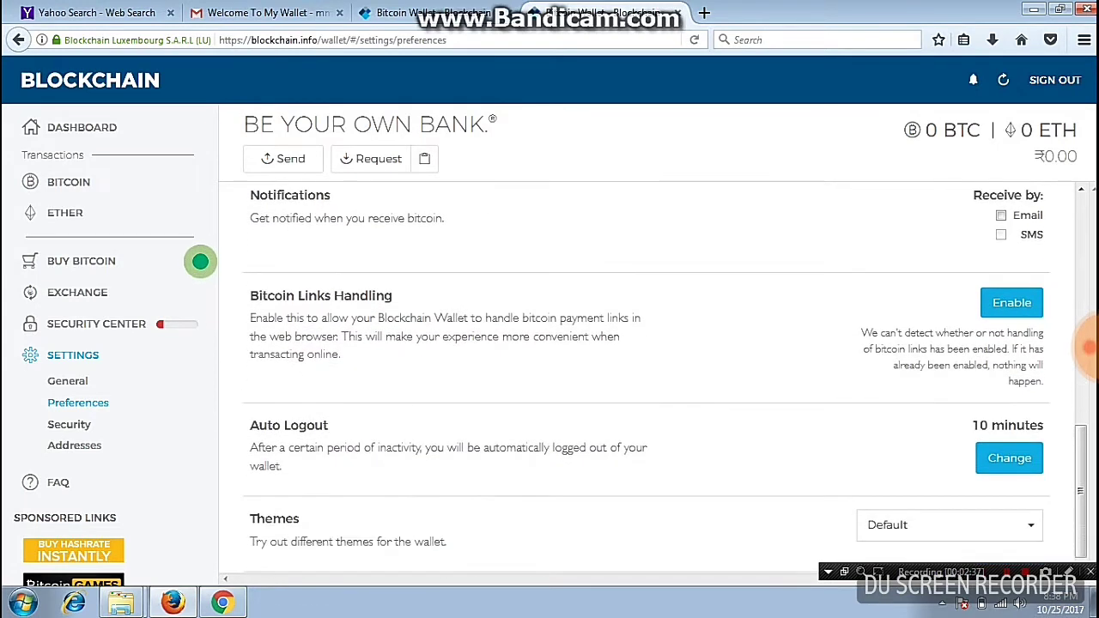
{"action": "scroll", "coordinate": [1088, 346], "scroll_direction": "up", "scroll_amount": 9}
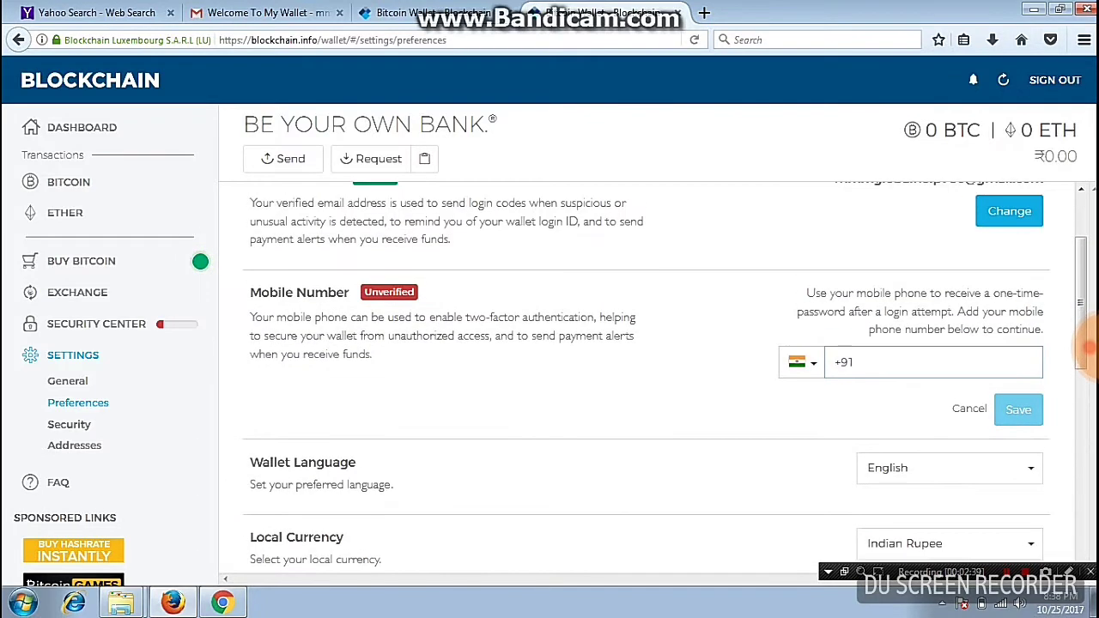
{"action": "left_click", "coordinate": [69, 424]}
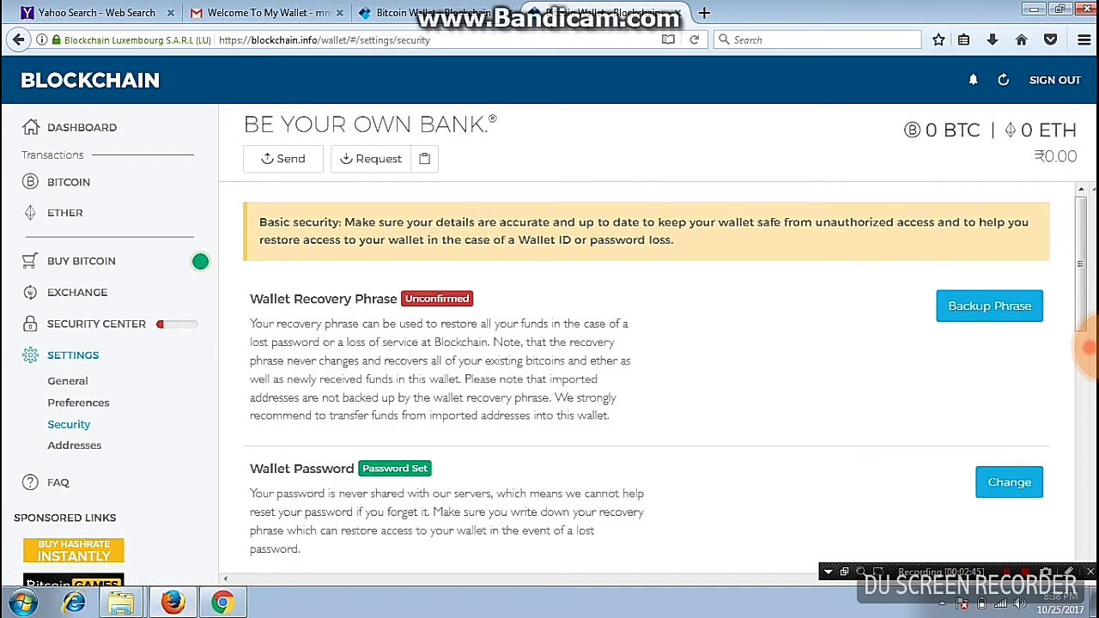
{"action": "left_click", "coordinate": [200, 261]}
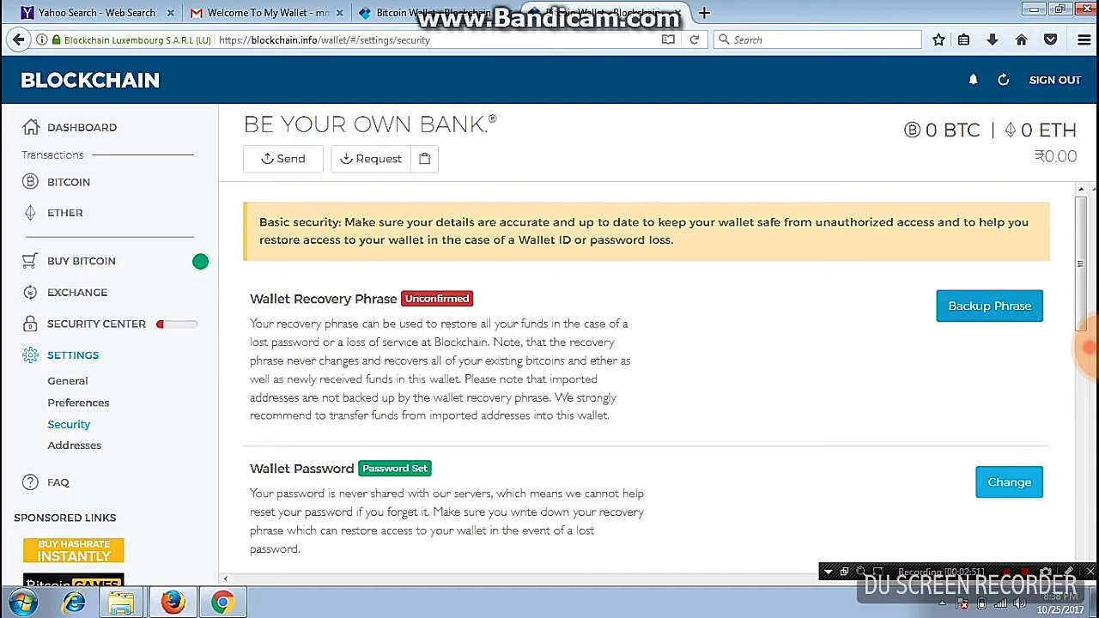
Scroll through the password hint, second password and 2-step verification options, then back up
{"action": "left_click", "coordinate": [200, 261]}
{"action": "scroll", "coordinate": [200, 261], "scroll_direction": "down", "scroll_amount": 3}
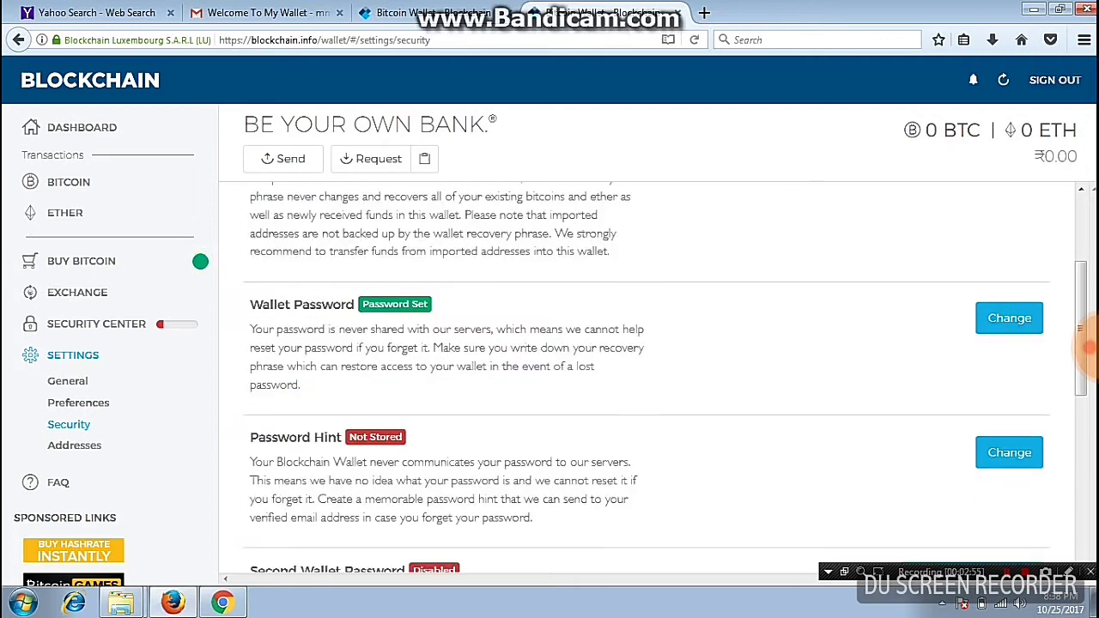
{"action": "scroll", "coordinate": [200, 261], "scroll_direction": "down", "scroll_amount": 3}
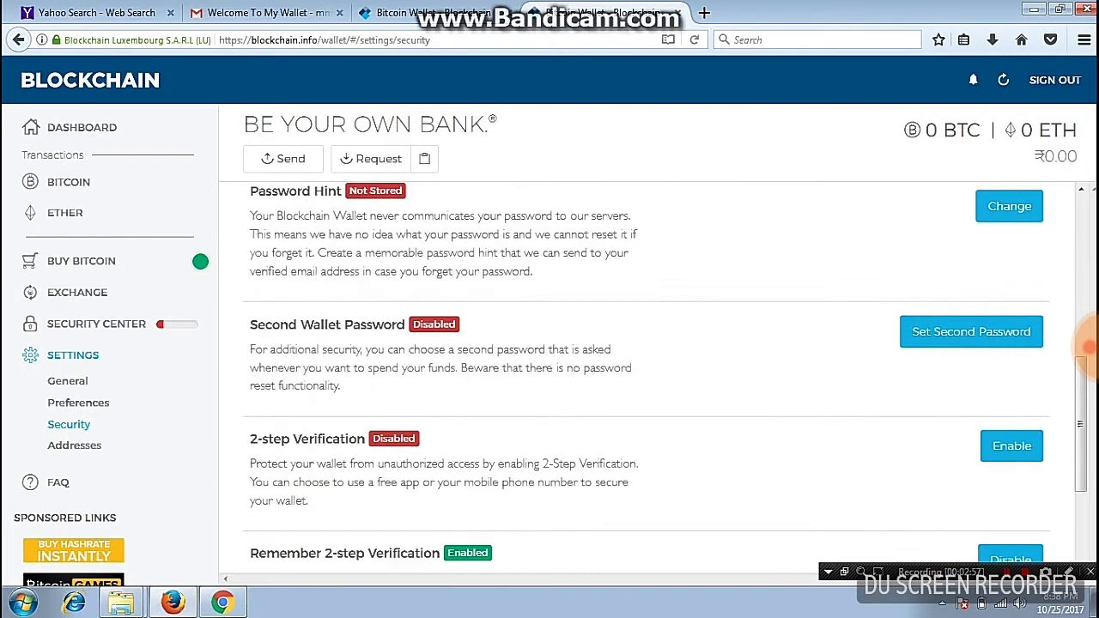
{"action": "scroll", "coordinate": [200, 261], "scroll_direction": "down", "scroll_amount": 1}
{"action": "scroll", "coordinate": [200, 261], "scroll_direction": "up", "scroll_amount": 2}
{"action": "scroll", "coordinate": [200, 261], "scroll_direction": "up", "scroll_amount": 3}
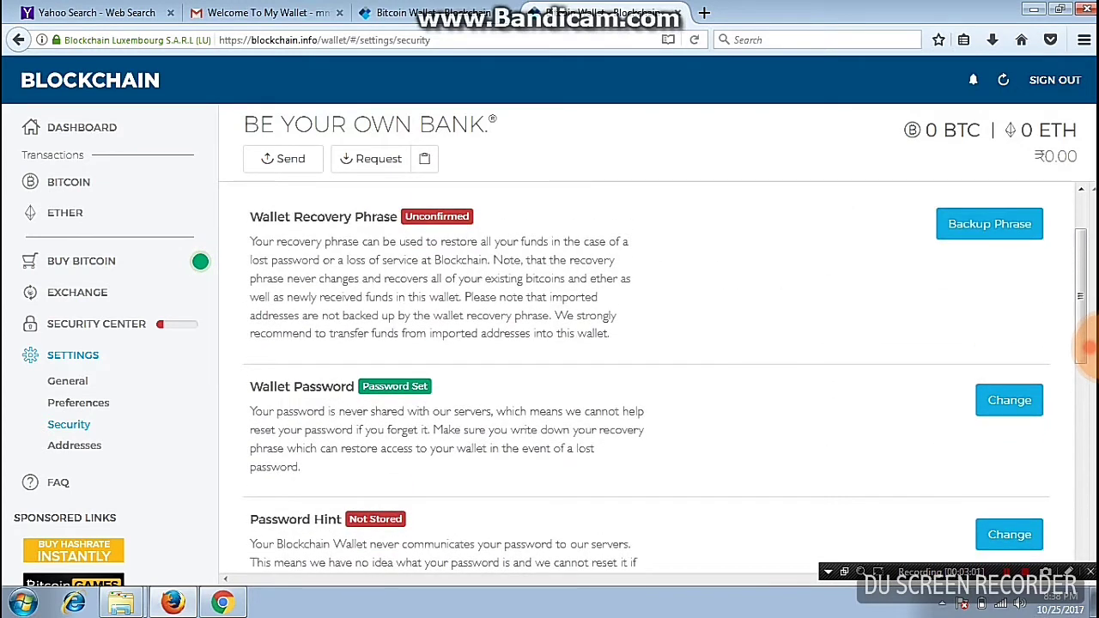
{"action": "scroll", "coordinate": [200, 261], "scroll_direction": "up", "scroll_amount": 1}
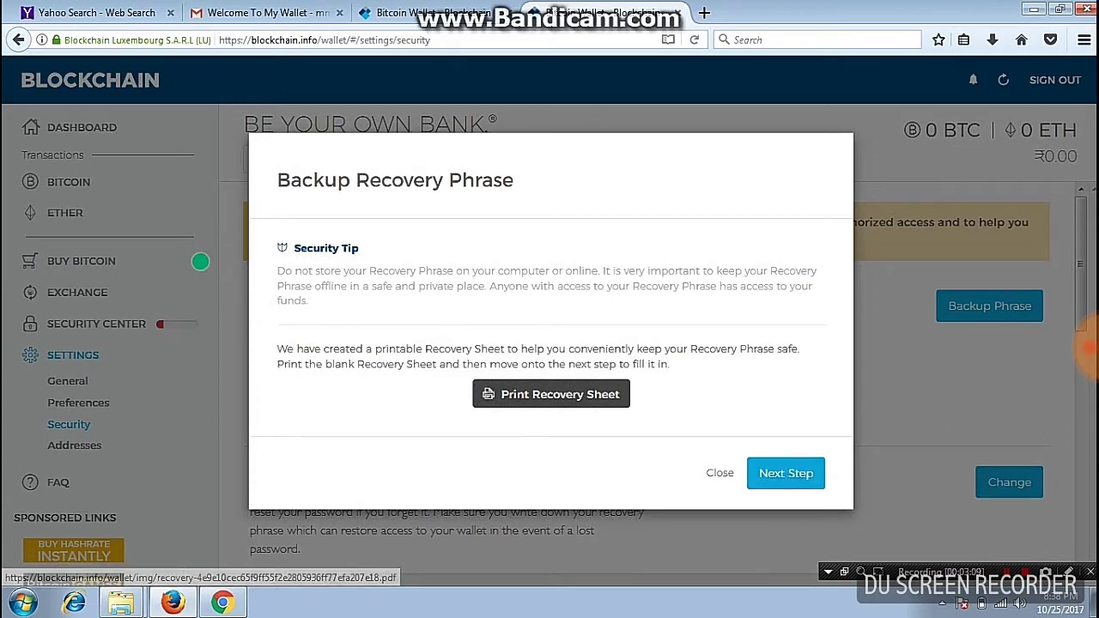
Save the blank recovery sheet as recovery.pdf
{"action": "left_click", "coordinate": [550, 394]}
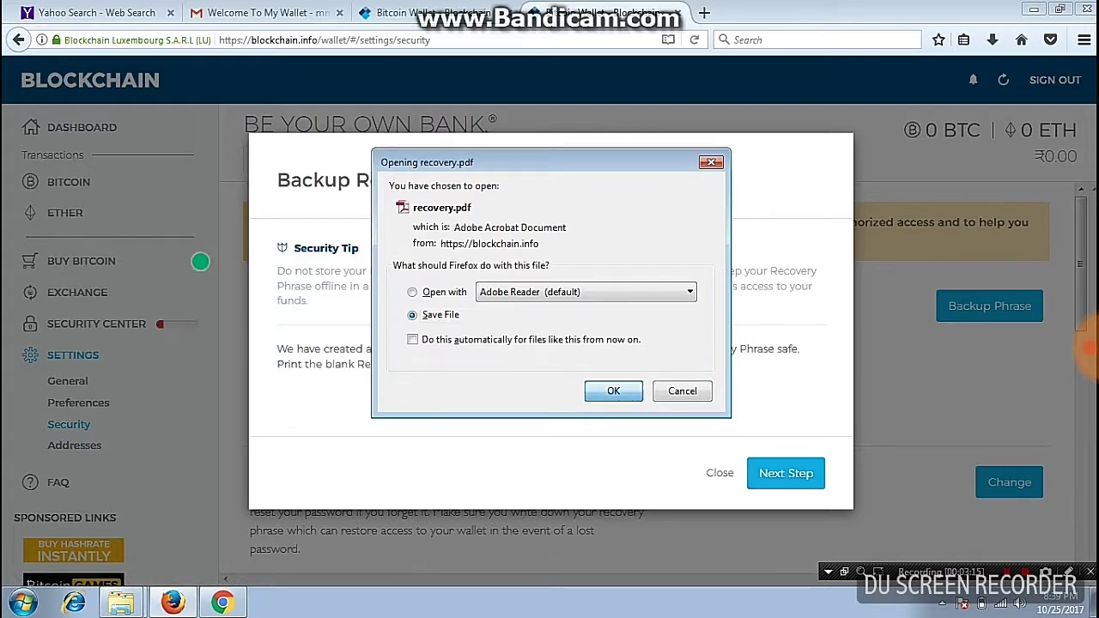
{"action": "key", "text": "Return"}
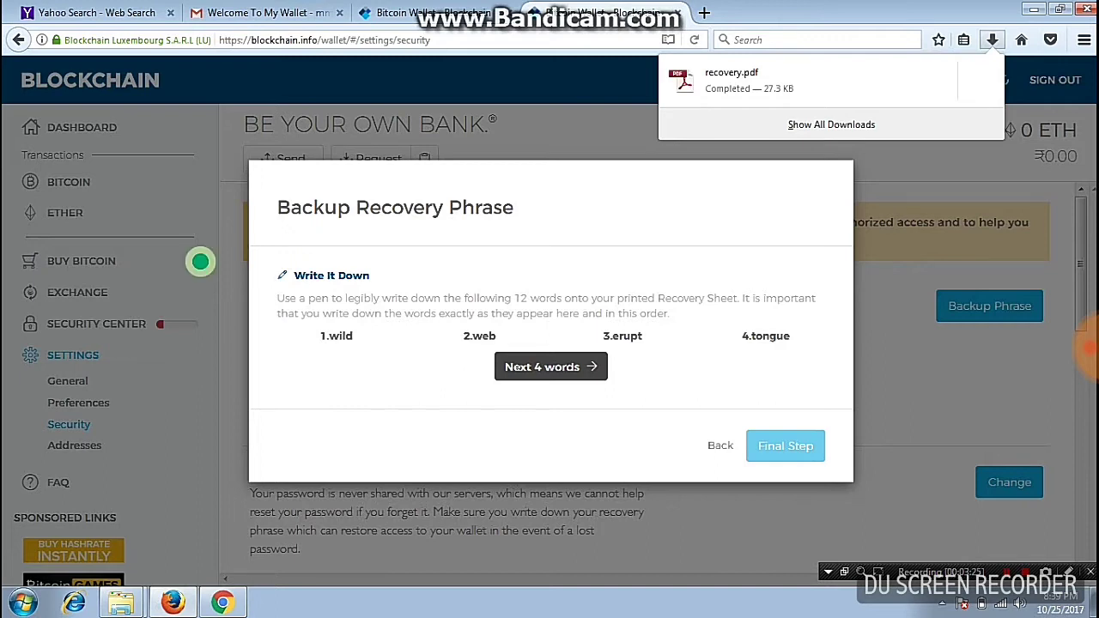
{"action": "left_click", "coordinate": [551, 366]}
Step through recovery words 5–8 and 9–12 to the Verify step
{"action": "left_click", "coordinate": [550, 367]}
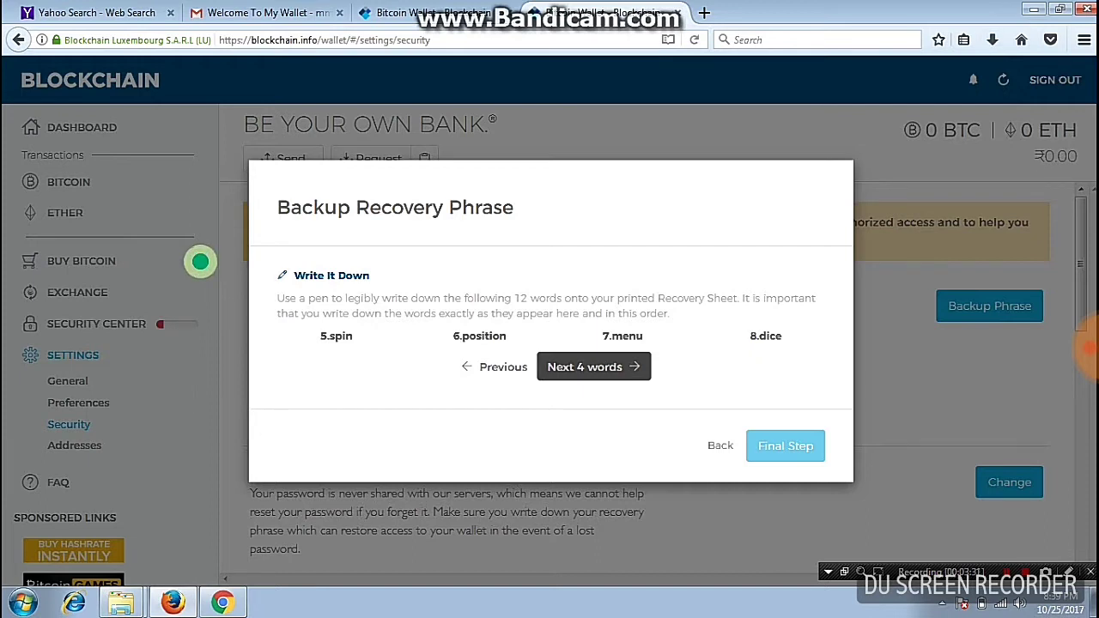
{"action": "key", "text": "Return"}
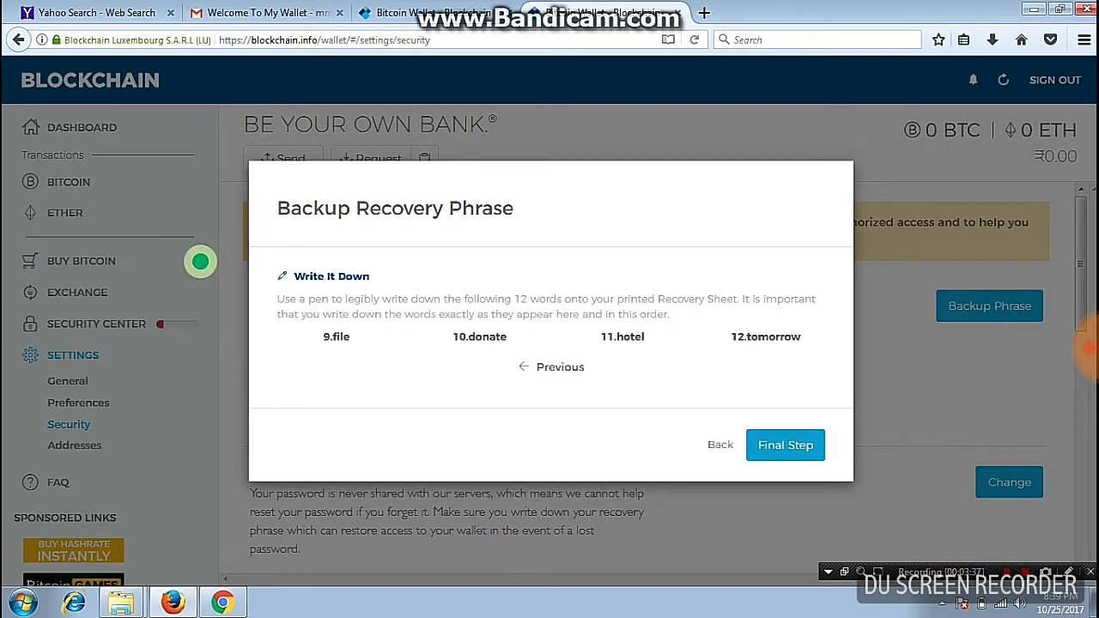
{"action": "key", "text": "Return"}
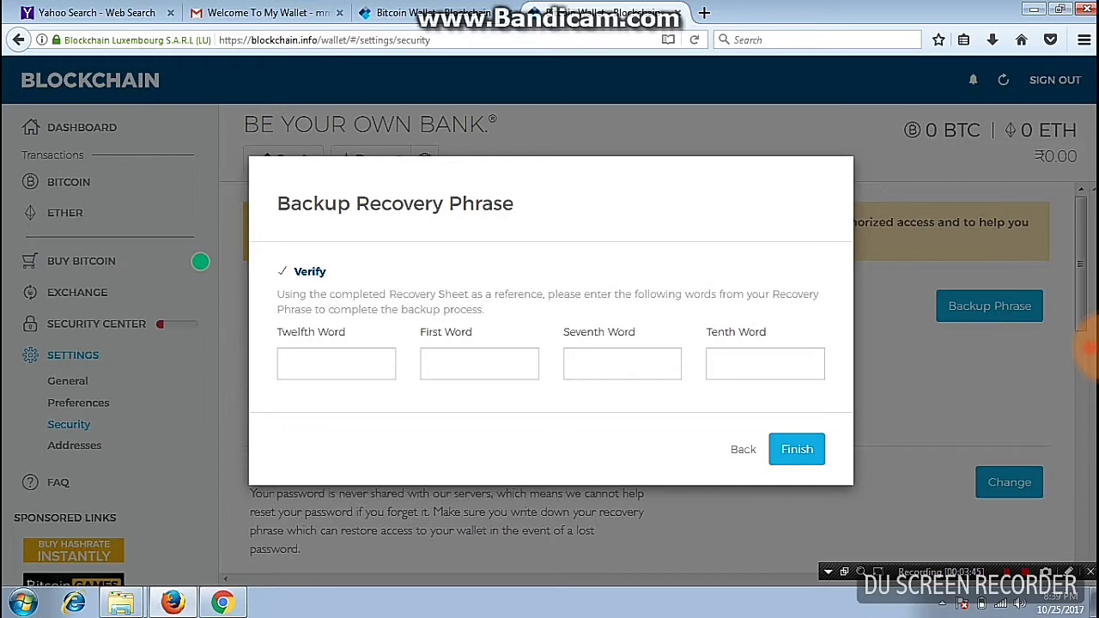
Move between the Twelfth, First and Seventh Word verification fields without entering words
{"action": "key", "text": "Tab"}
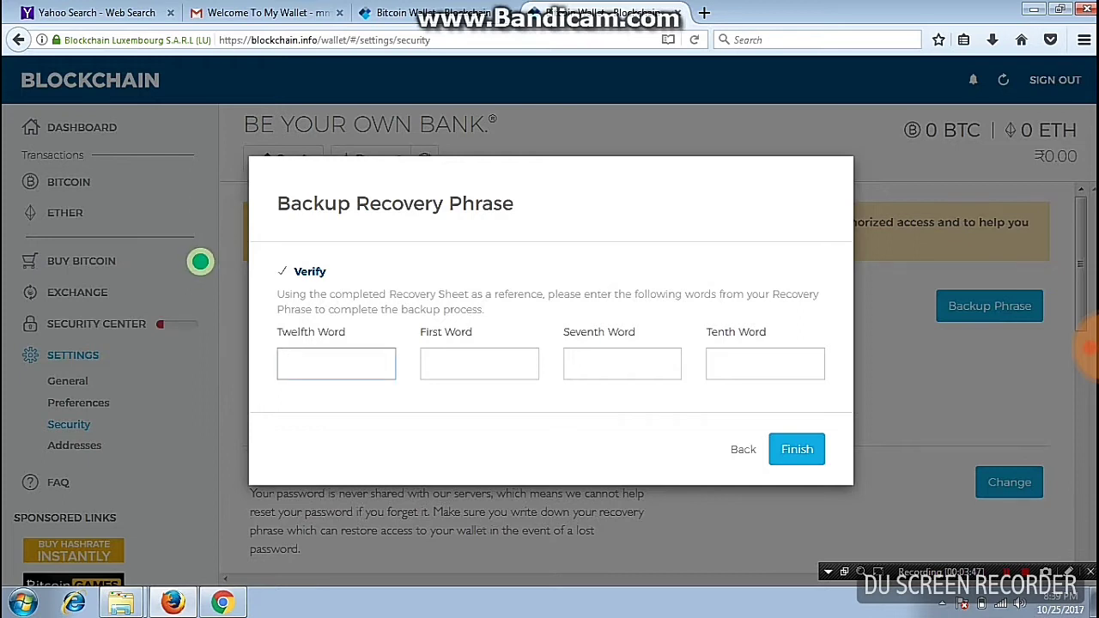
{"action": "key", "text": "Tab"}
{"action": "key", "text": "Tab"}
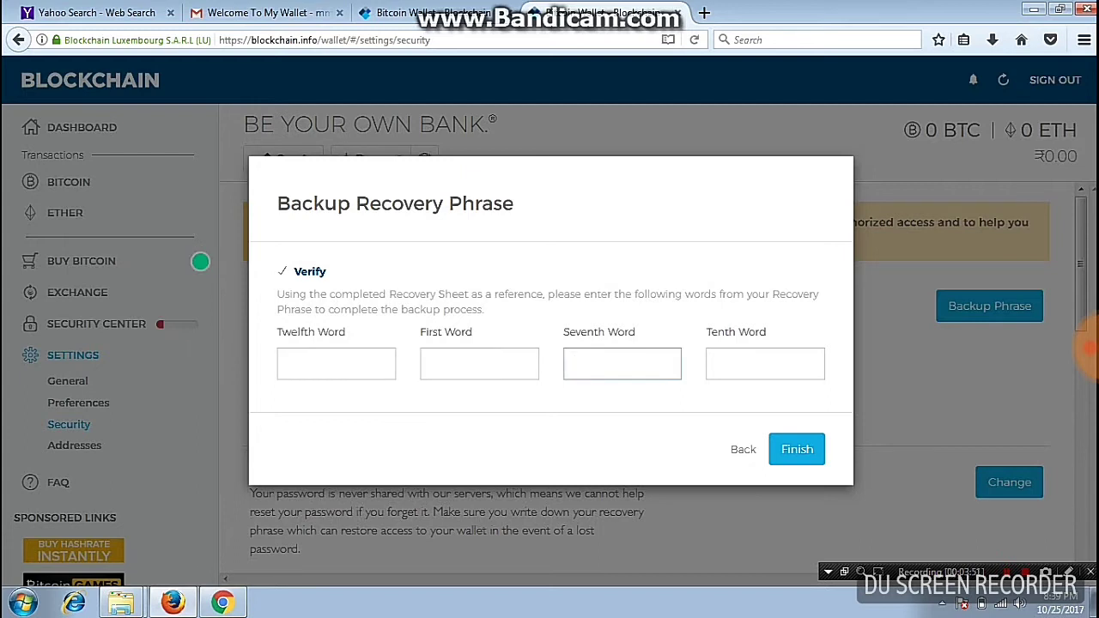
{"action": "key", "text": "Tab"}
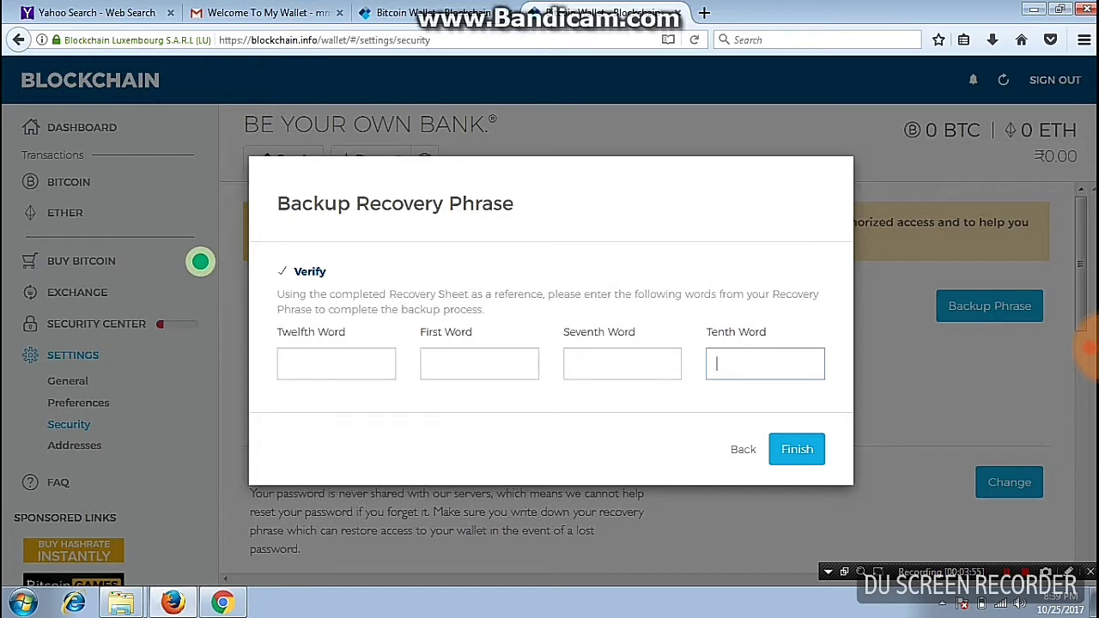
{"action": "key", "text": "shift+Tab"}
{"action": "key", "text": "shift+Tab"}
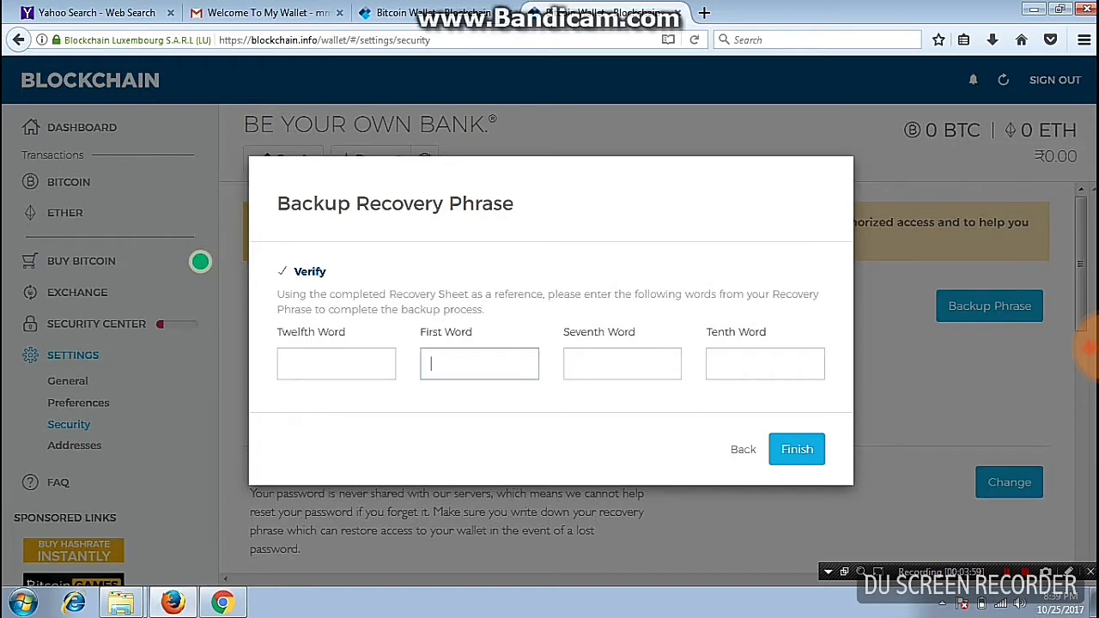
{"action": "key", "text": "shift+Tab"}
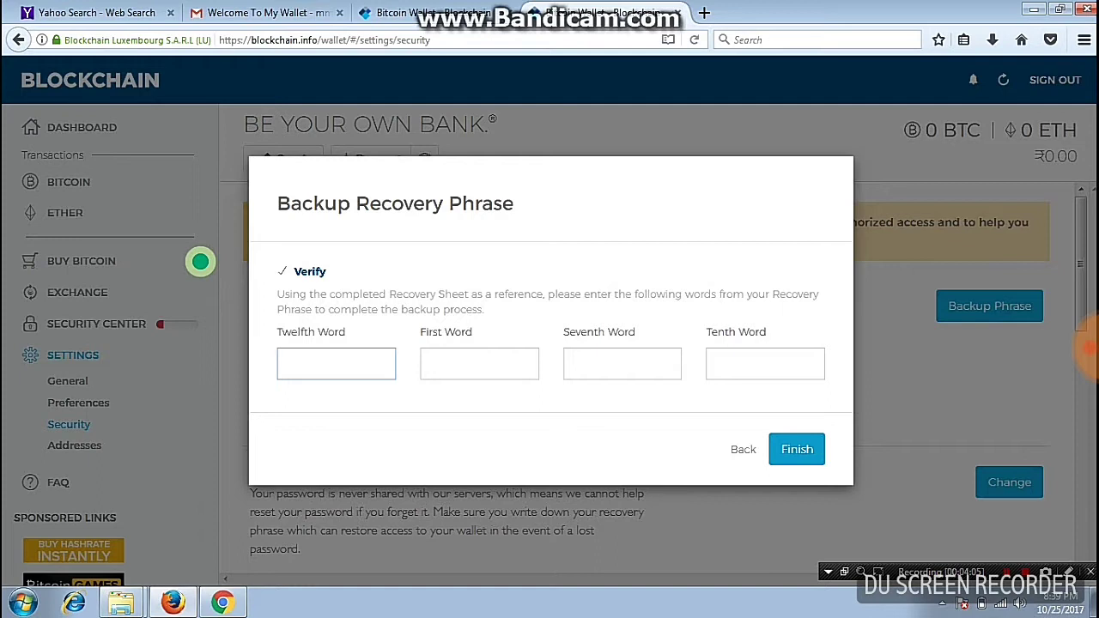
{"action": "key", "text": "ctrl+a"}
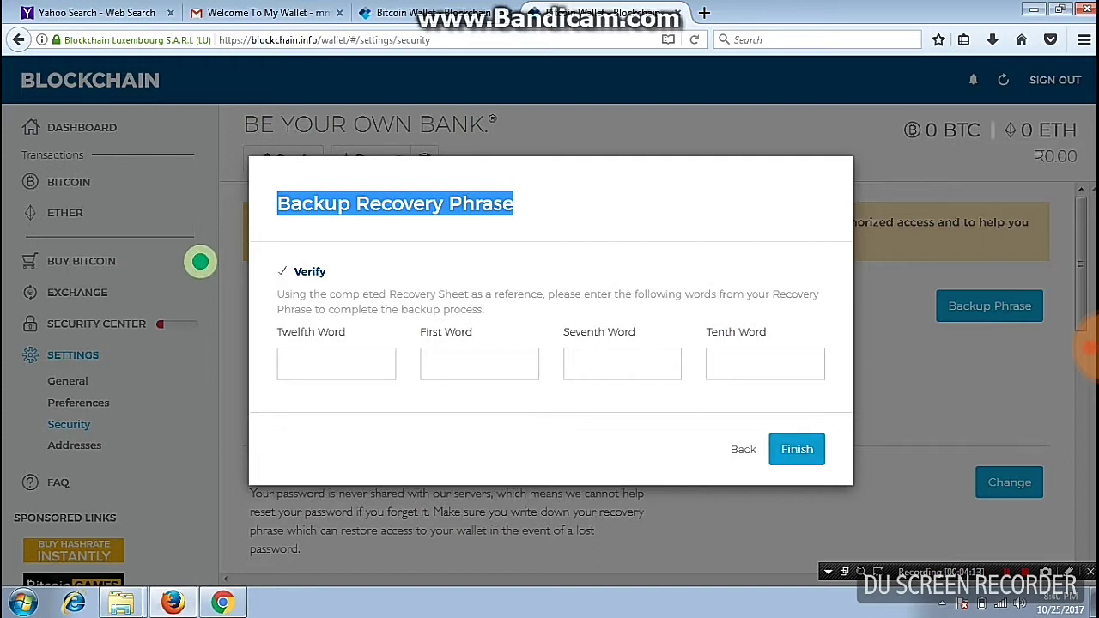
Go back twice and close the backup dialog, leaving the phrase unconfirmed
{"action": "left_click", "coordinate": [743, 449]}
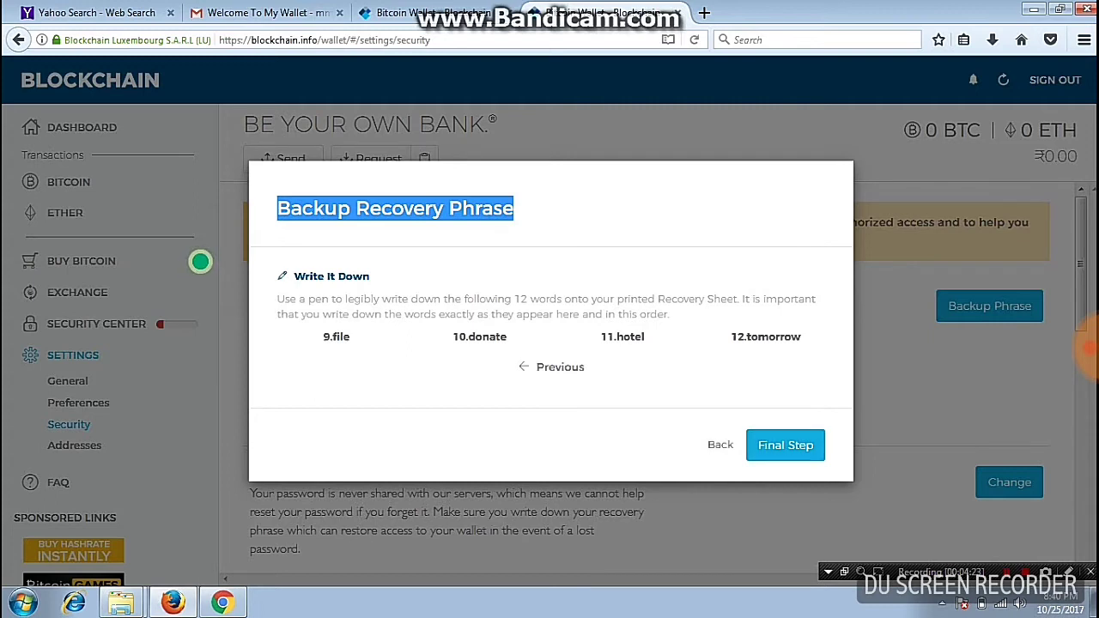
{"action": "left_click", "coordinate": [721, 444]}
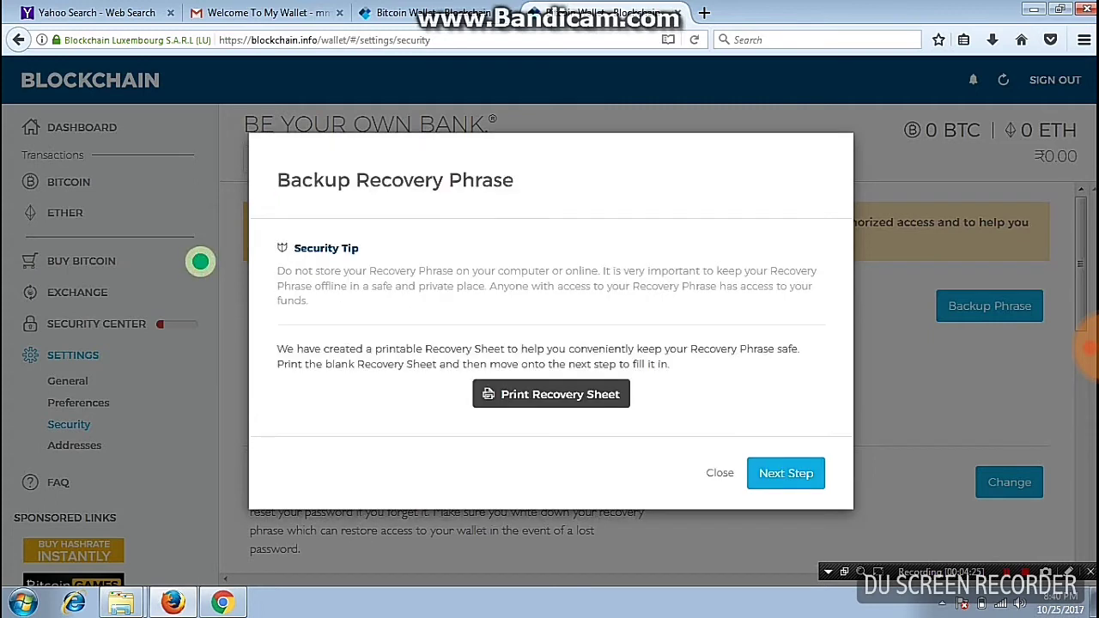
{"action": "left_click", "coordinate": [719, 473]}
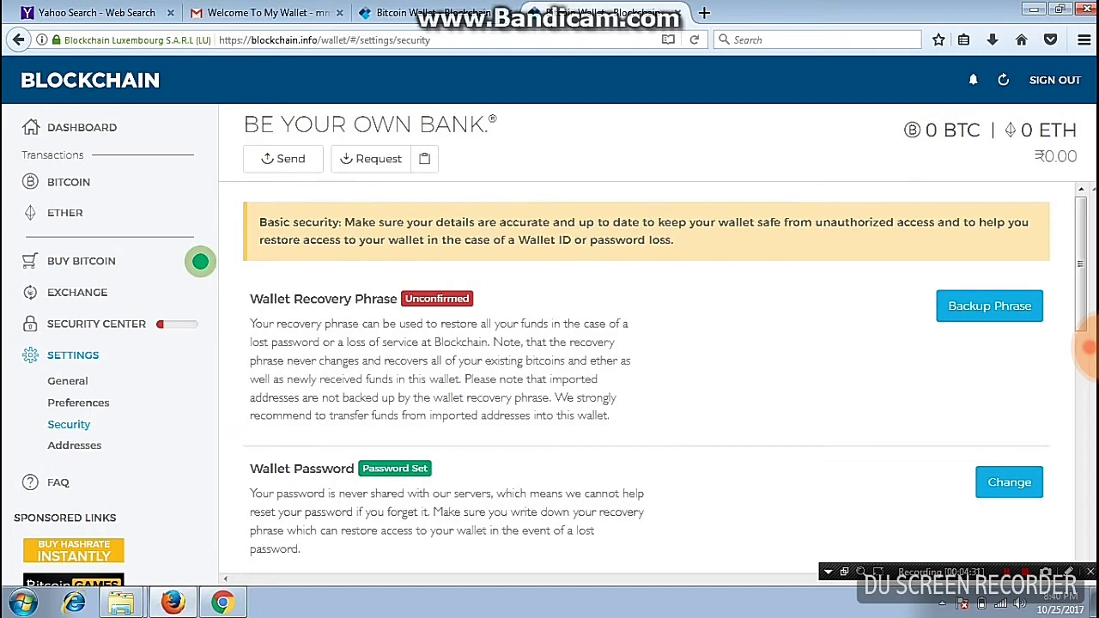
{"action": "scroll", "coordinate": [1088, 347], "scroll_direction": "down", "scroll_amount": 3}
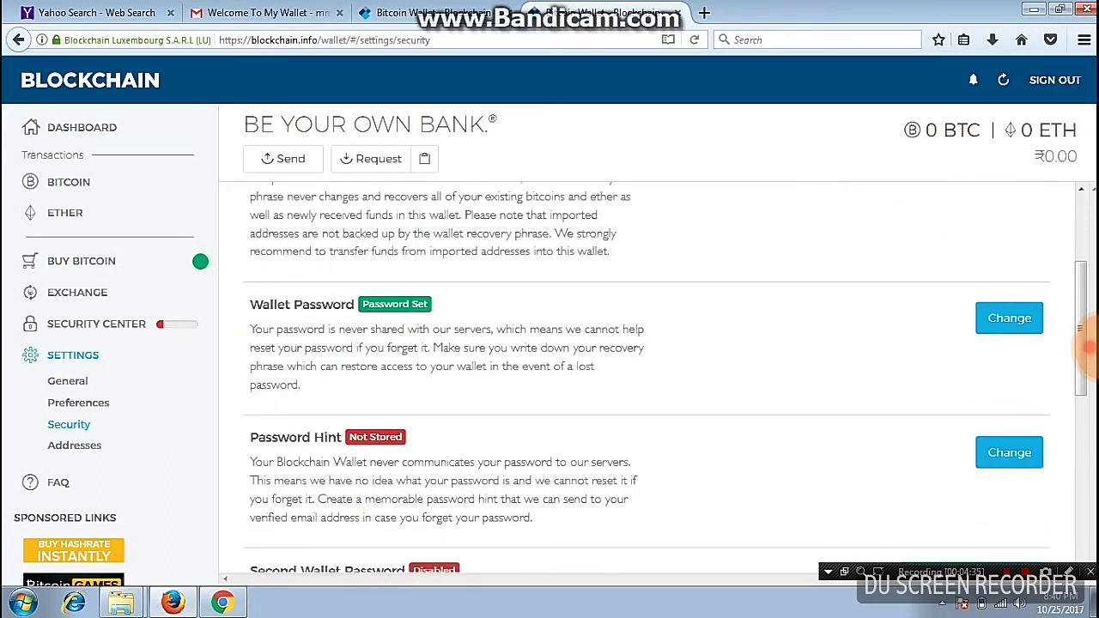
Enter a password hint, then start a second wallet password past the backup warning
{"action": "scroll", "coordinate": [1088, 346], "scroll_direction": "down", "scroll_amount": 3}
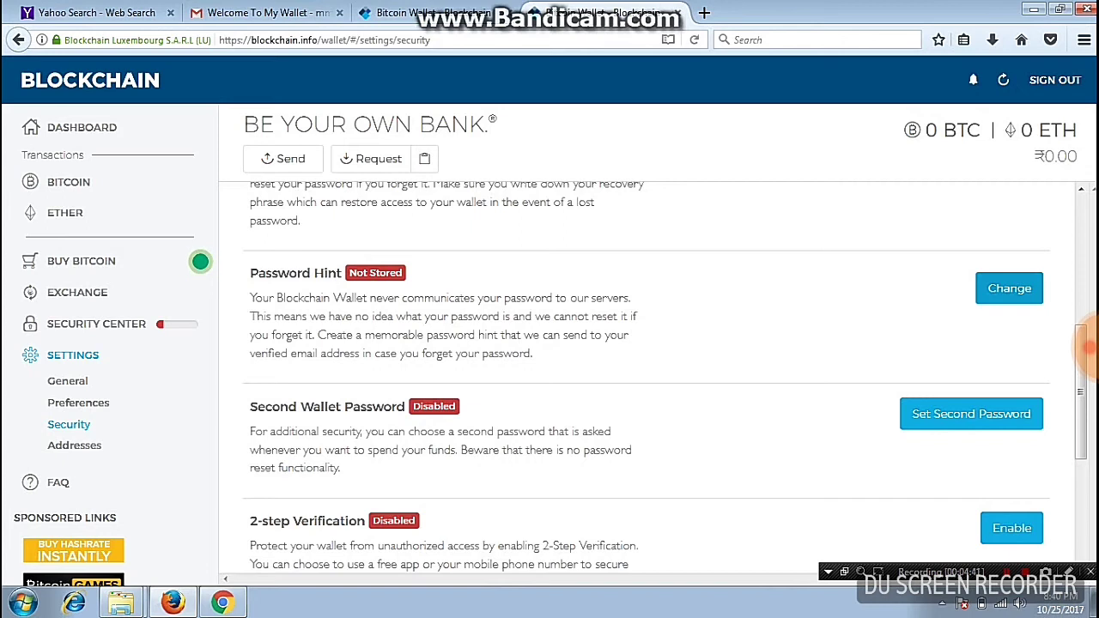
{"action": "key", "text": "Return"}
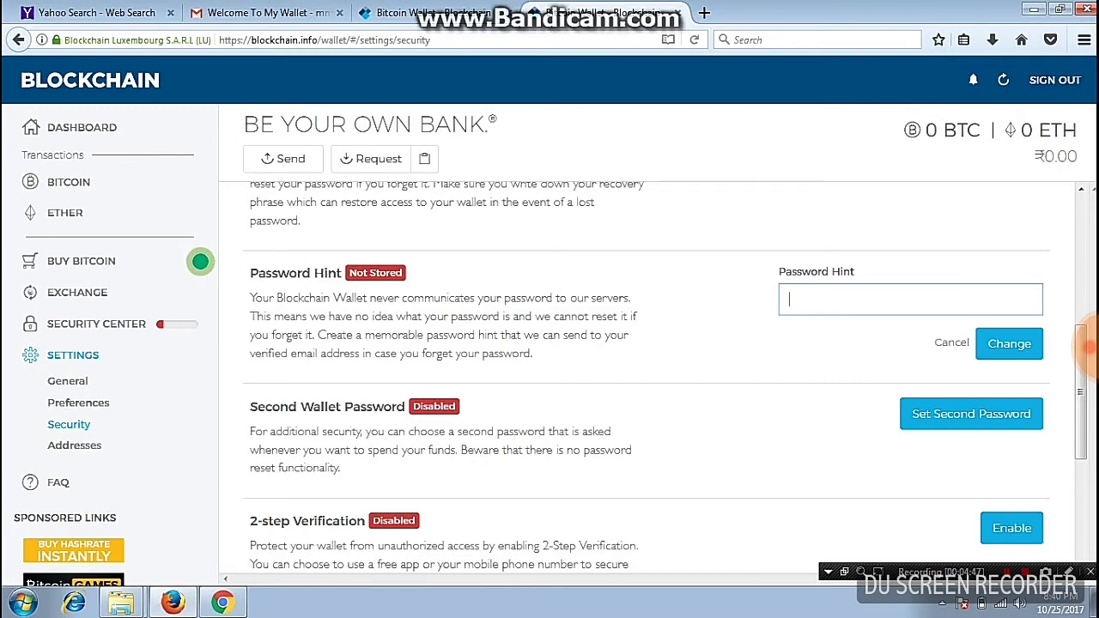
{"action": "left_click", "coordinate": [971, 414]}
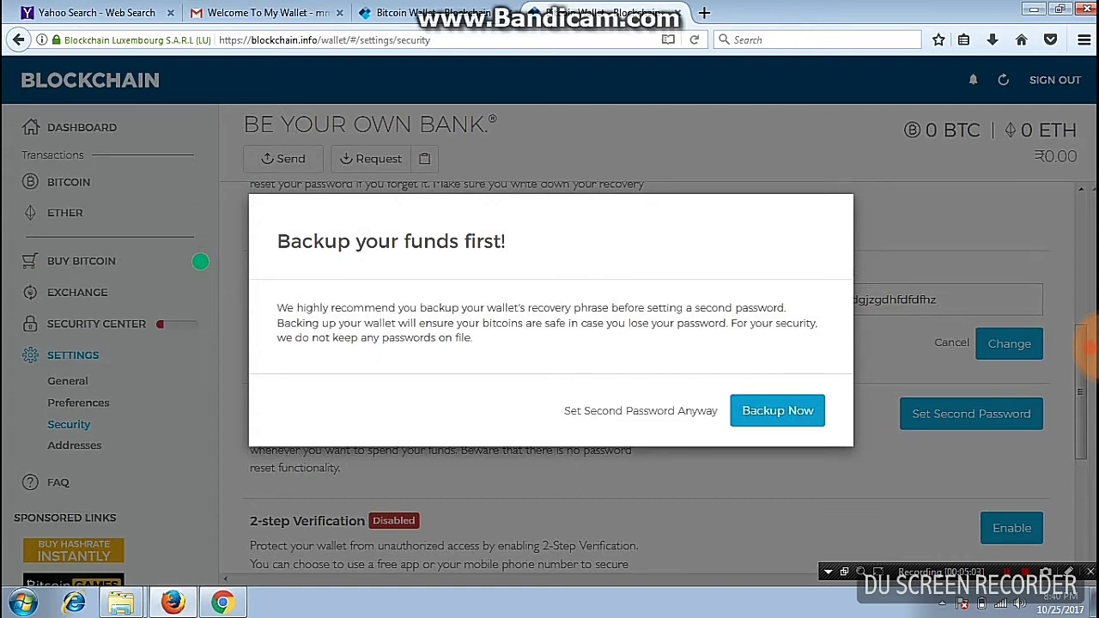
{"action": "left_click", "coordinate": [641, 411]}
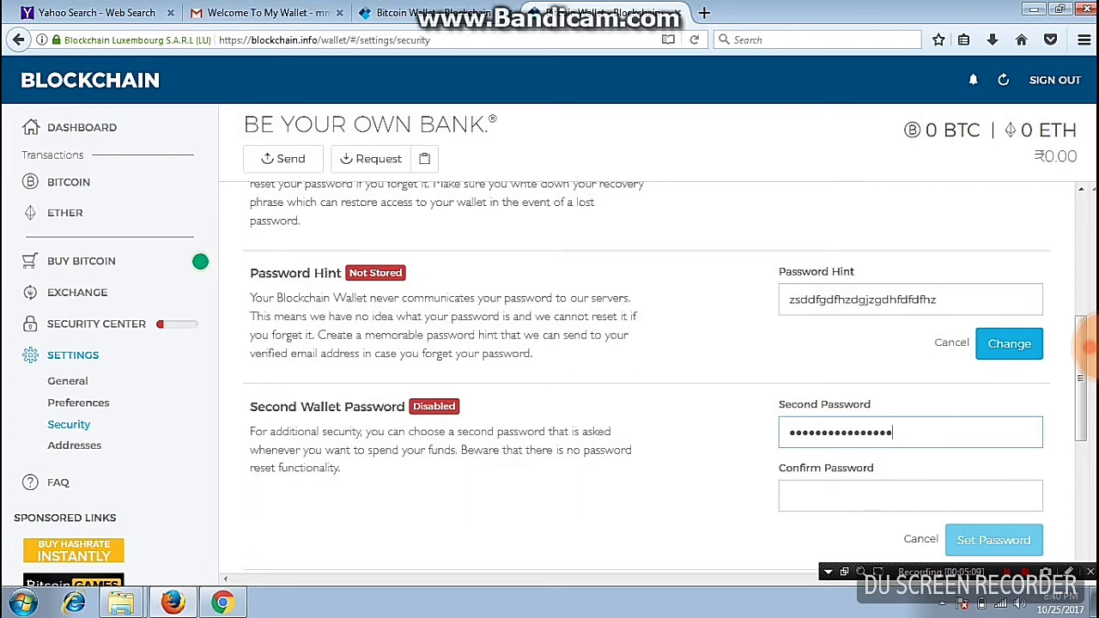
Scroll down to 2-step Verification and select its description text
{"action": "scroll", "coordinate": [1089, 345], "scroll_direction": "down", "scroll_amount": 3}
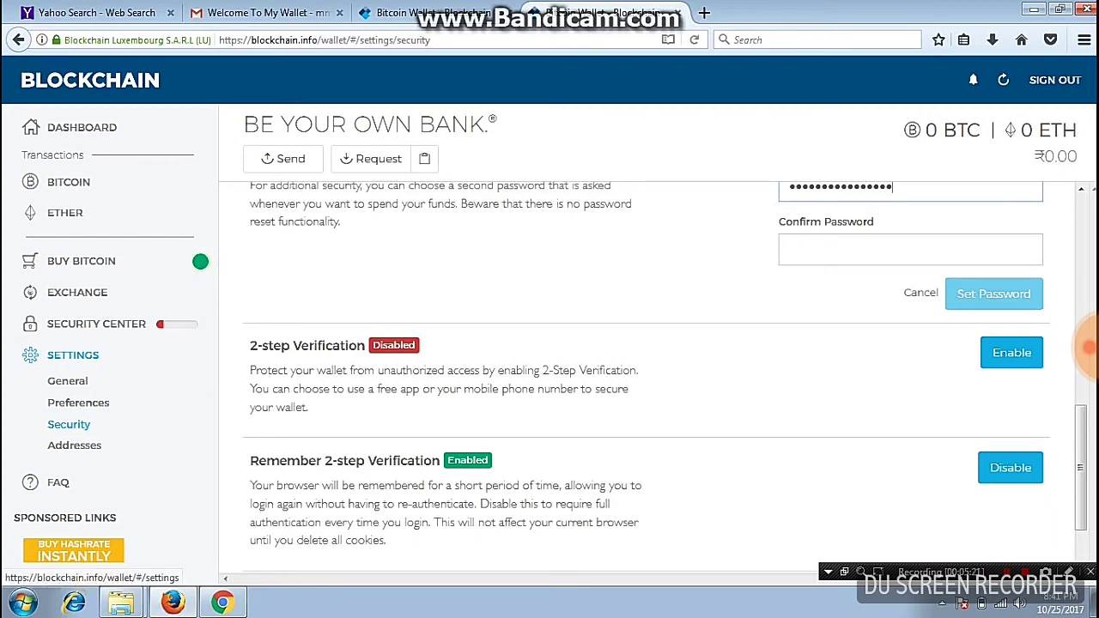
{"action": "left_click_drag", "start_coordinate": [534, 405], "coordinate": [1013, 388]}
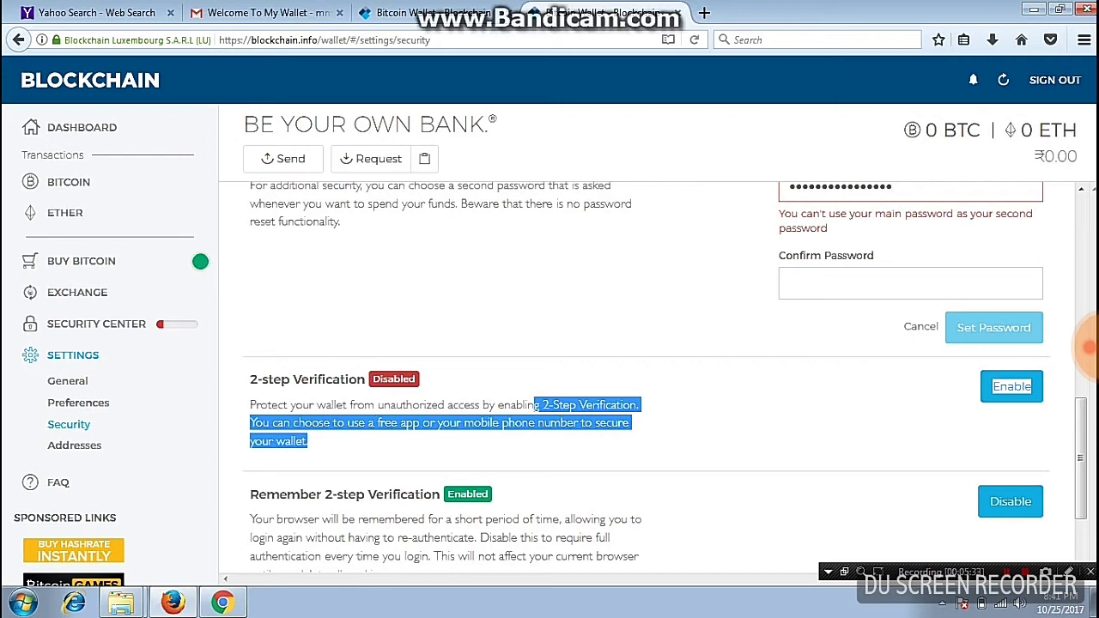
{"action": "left_click", "coordinate": [200, 261]}
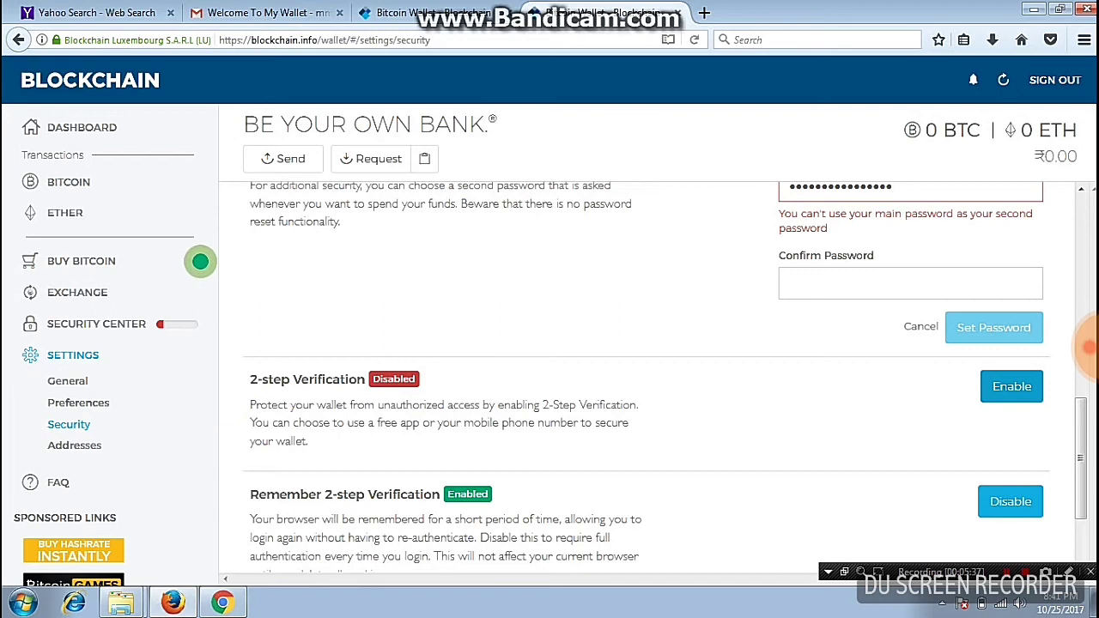
{"action": "key", "text": "Return"}
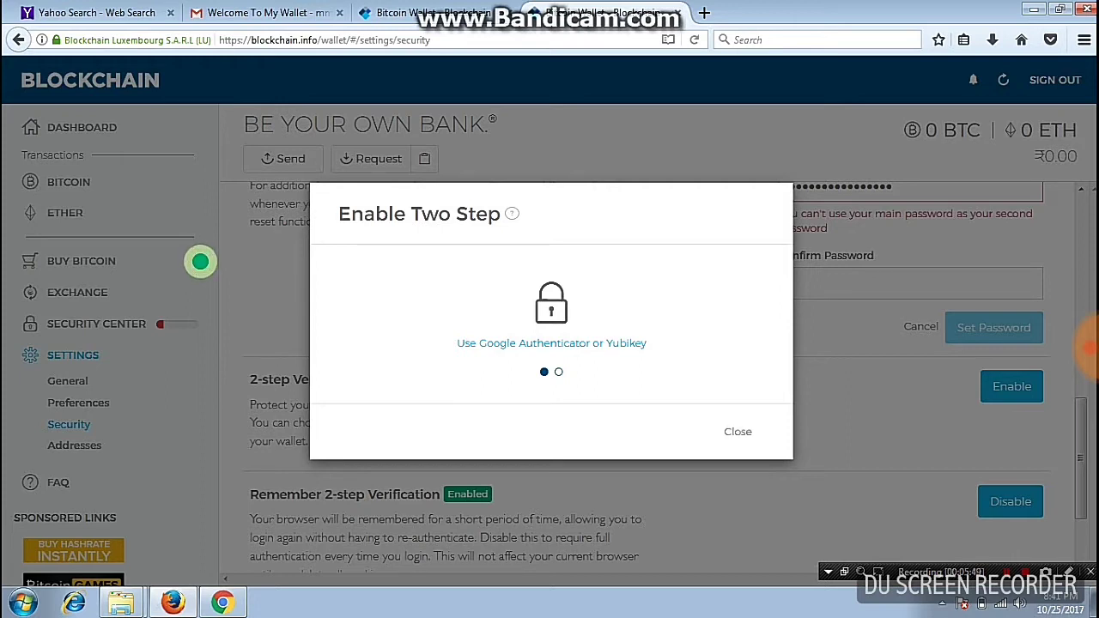
{"action": "left_click", "coordinate": [200, 262]}
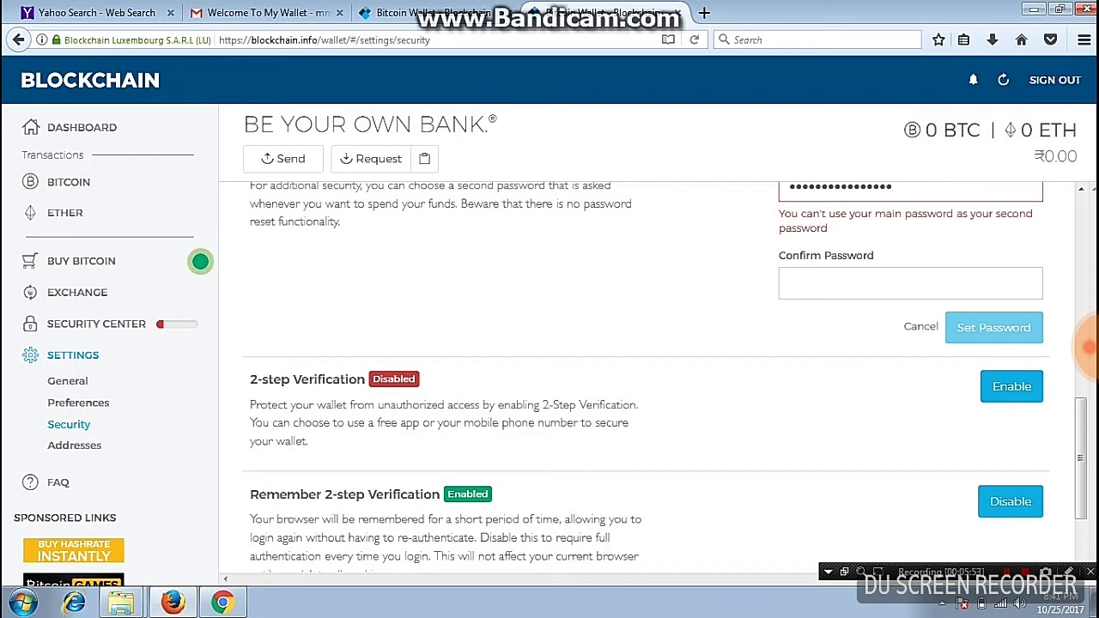
{"action": "scroll", "coordinate": [200, 262], "scroll_direction": "down", "scroll_amount": 3}
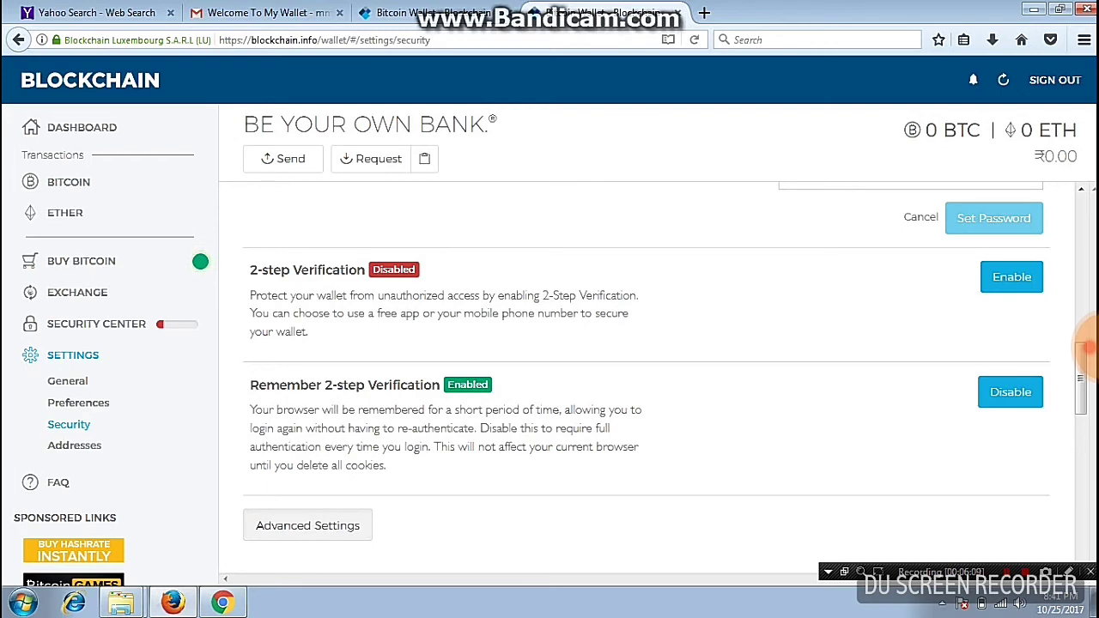
{"action": "scroll", "coordinate": [1088, 345], "scroll_direction": "up", "scroll_amount": 5}
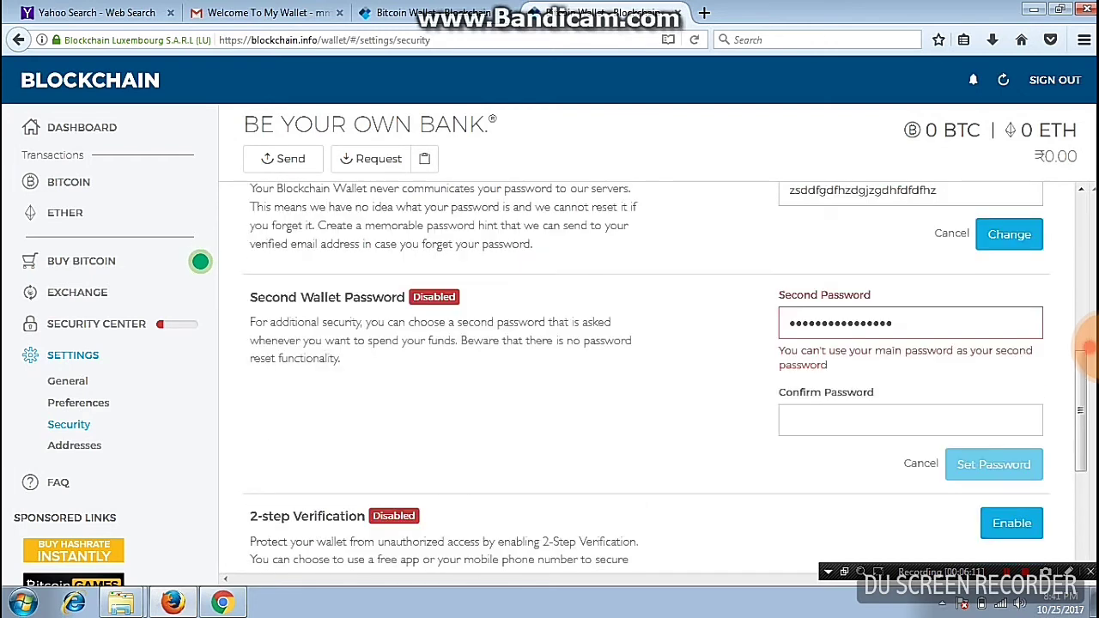
Cancel the second password form and clear the password hint text without saving it
{"action": "left_click", "coordinate": [920, 463]}
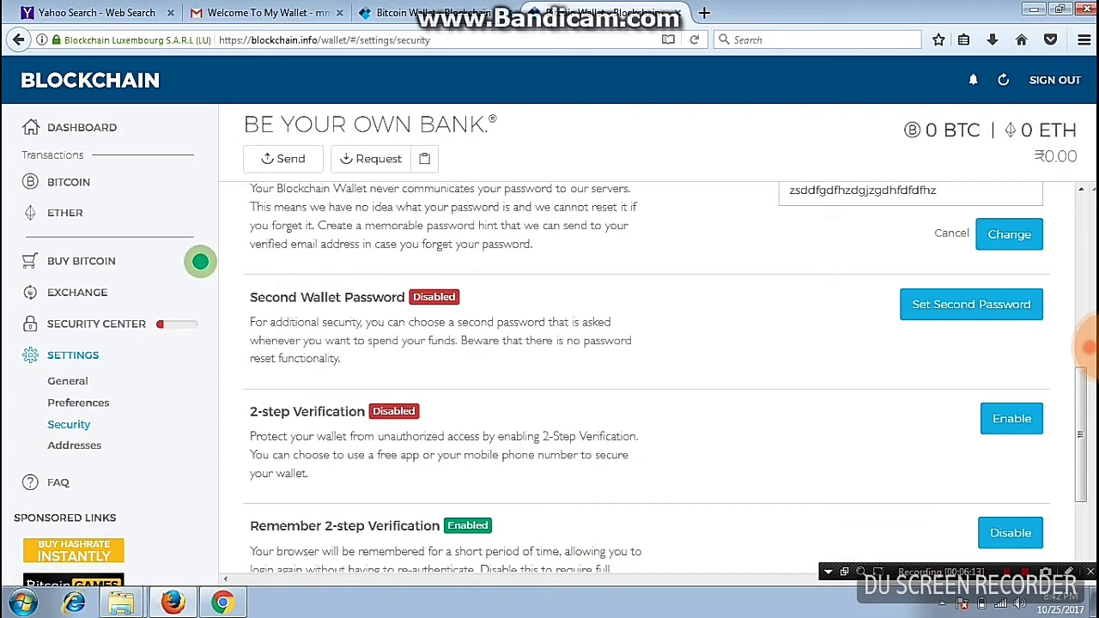
{"action": "scroll", "coordinate": [920, 464], "scroll_direction": "up", "scroll_amount": 3}
{"action": "left_click", "coordinate": [940, 354]}
{"action": "key", "text": "BackSpace"}
{"action": "key", "text": "BackSpace"}
{"action": "key", "text": "BackSpace"}
{"action": "key", "text": "BackSpace"}
{"action": "key", "text": "BackSpace"}
{"action": "key", "text": "BackSpace"}
{"action": "key", "text": "BackSpace"}
{"action": "key", "text": "BackSpace"}
{"action": "key", "text": "BackSpace"}
{"action": "key", "text": "BackSpace"}
{"action": "key", "text": "BackSpace"}
{"action": "key", "text": "BackSpace"}
{"action": "key", "text": "BackSpace"}
{"action": "key", "text": "BackSpace"}
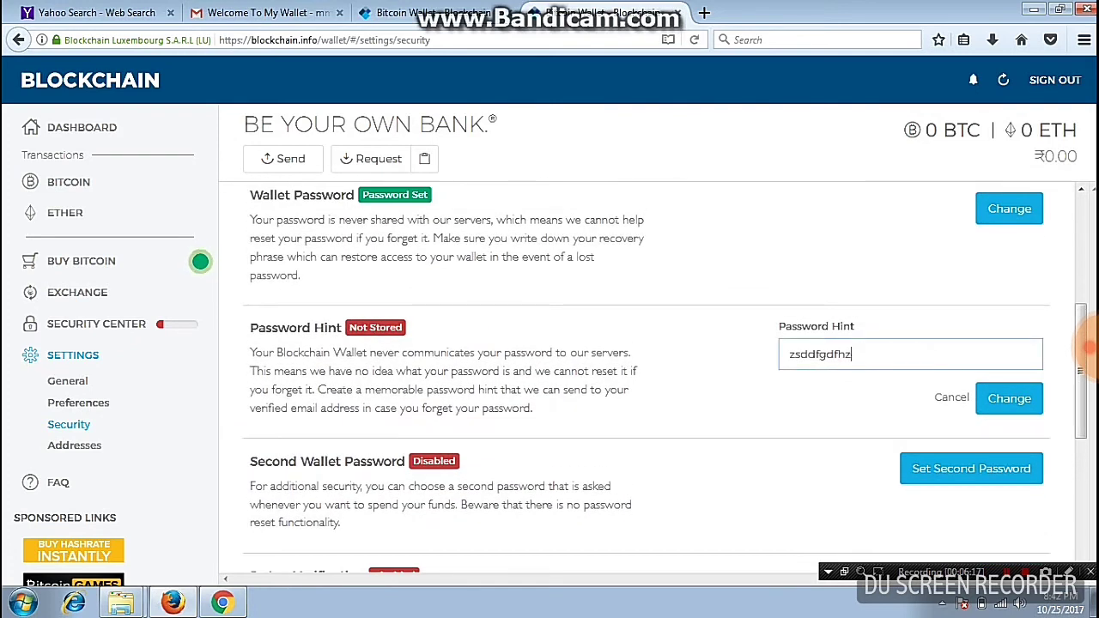
{"action": "key", "text": "BackSpace"}
{"action": "key", "text": "BackSpace"}
{"action": "key", "text": "BackSpace"}
{"action": "key", "text": "BackSpace"}
{"action": "key", "text": "BackSpace"}
{"action": "key", "text": "BackSpace"}
{"action": "key", "text": "BackSpace"}
{"action": "key", "text": "BackSpace"}
{"action": "key", "text": "BackSpace"}
{"action": "key", "text": "BackSpace"}
{"action": "key", "text": "Return"}
Select the page address, then return to General settings showing the wallet ID and pairing code
{"action": "scroll", "coordinate": [1088, 345], "scroll_direction": "up", "scroll_amount": 3}
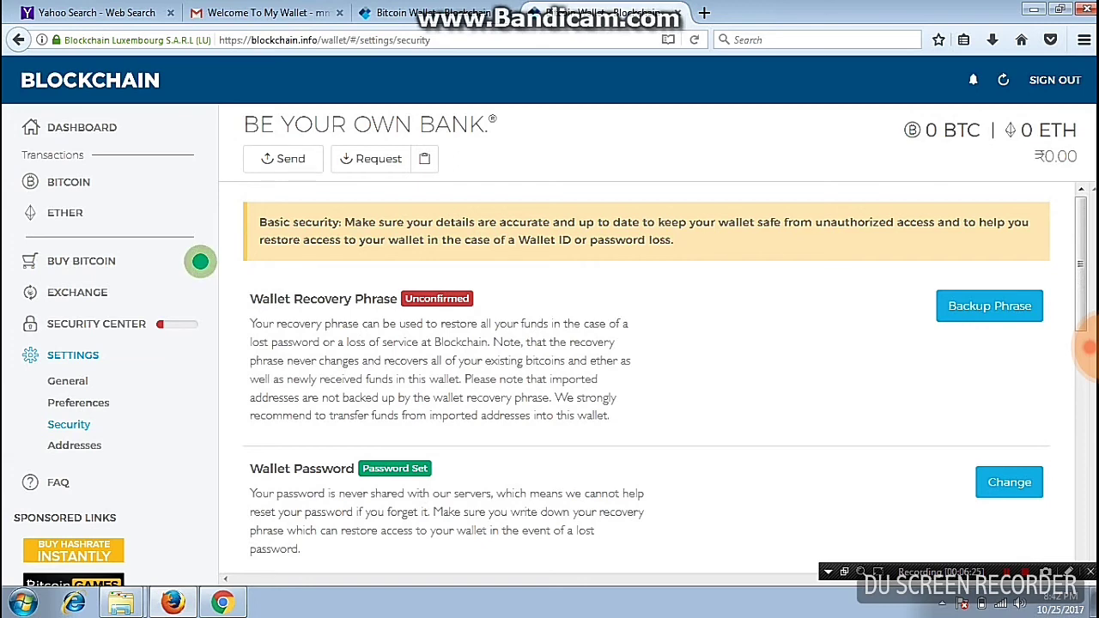
{"action": "left_click_drag", "start_coordinate": [431, 40], "coordinate": [219, 40]}
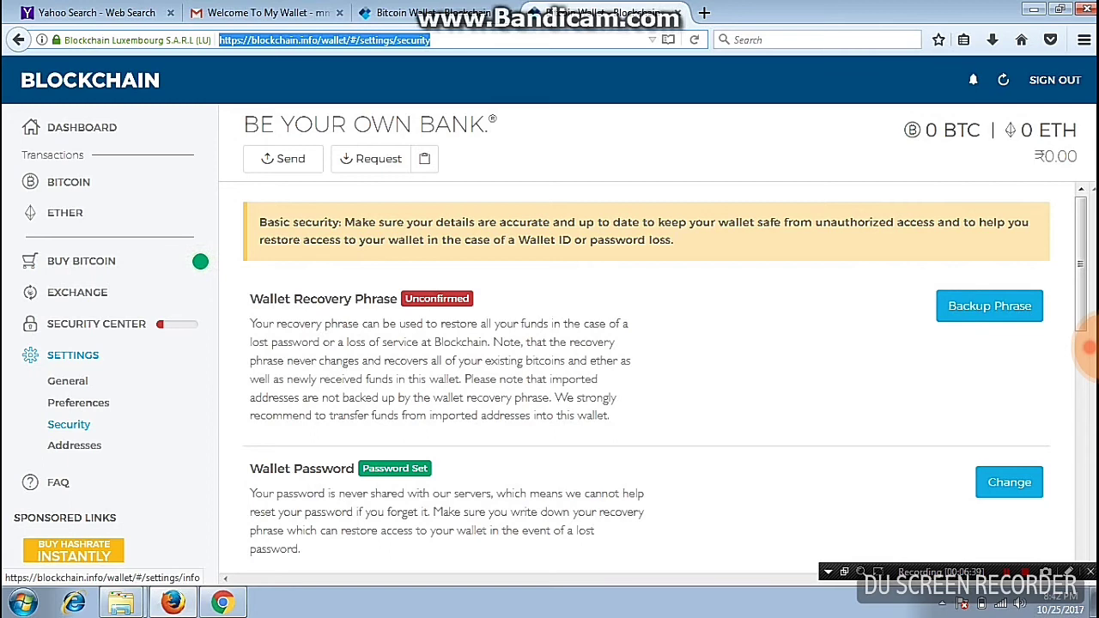
{"action": "left_click", "coordinate": [67, 381]}
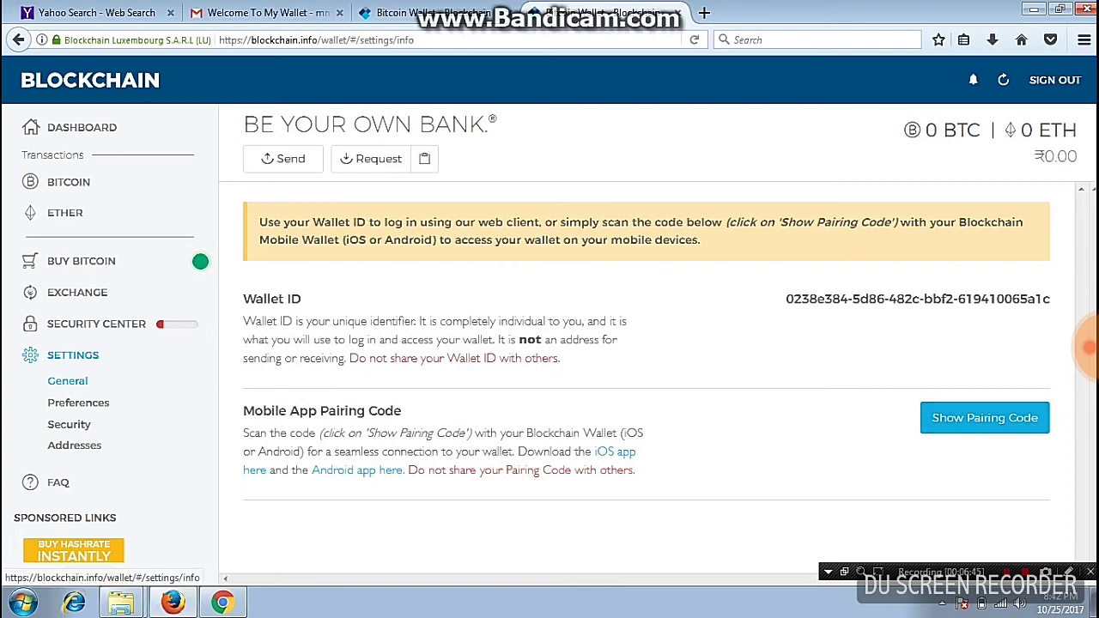
{"action": "left_click", "coordinate": [78, 403]}
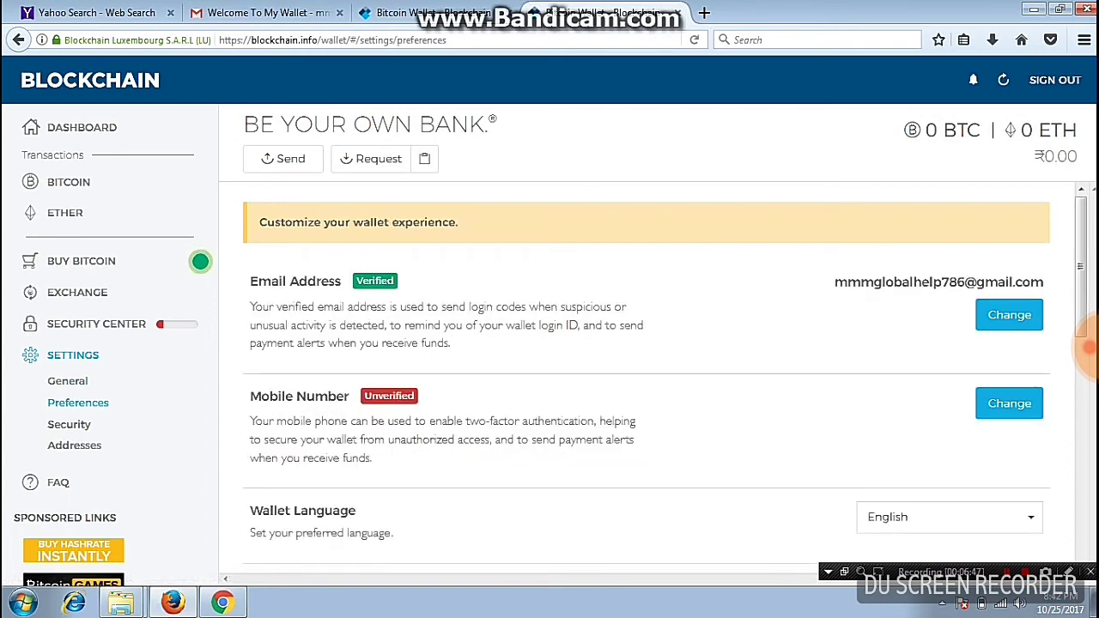
{"action": "scroll", "coordinate": [1089, 347], "scroll_direction": "down", "scroll_amount": 2}
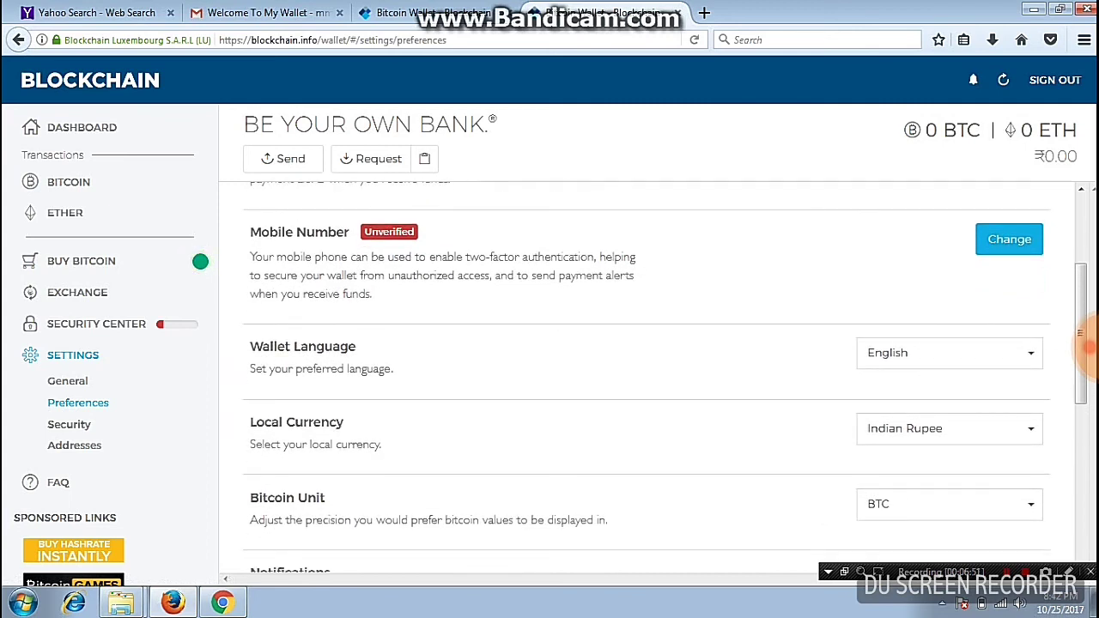
{"action": "scroll", "coordinate": [1088, 347], "scroll_direction": "down", "scroll_amount": 3}
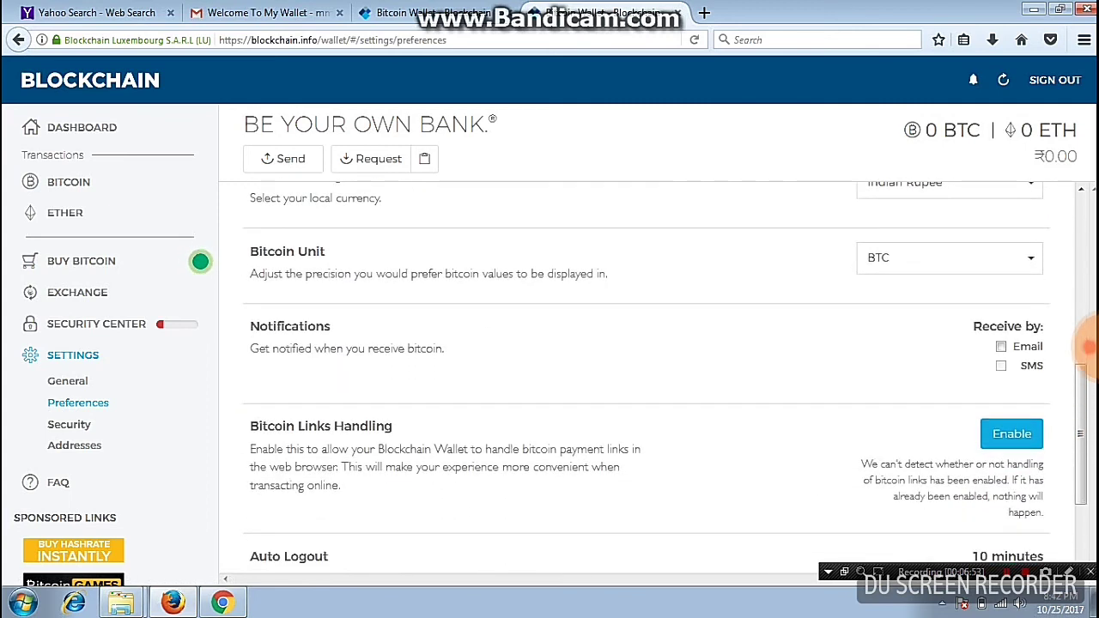
{"action": "scroll", "coordinate": [1089, 347], "scroll_direction": "down", "scroll_amount": 2}
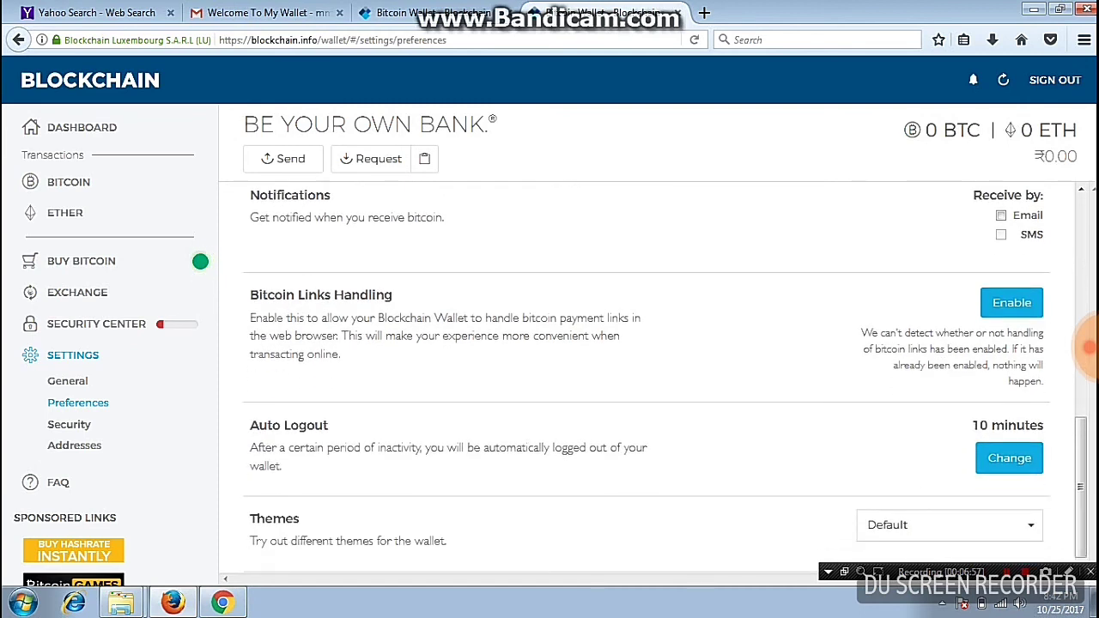
{"action": "left_click", "coordinate": [69, 425]}
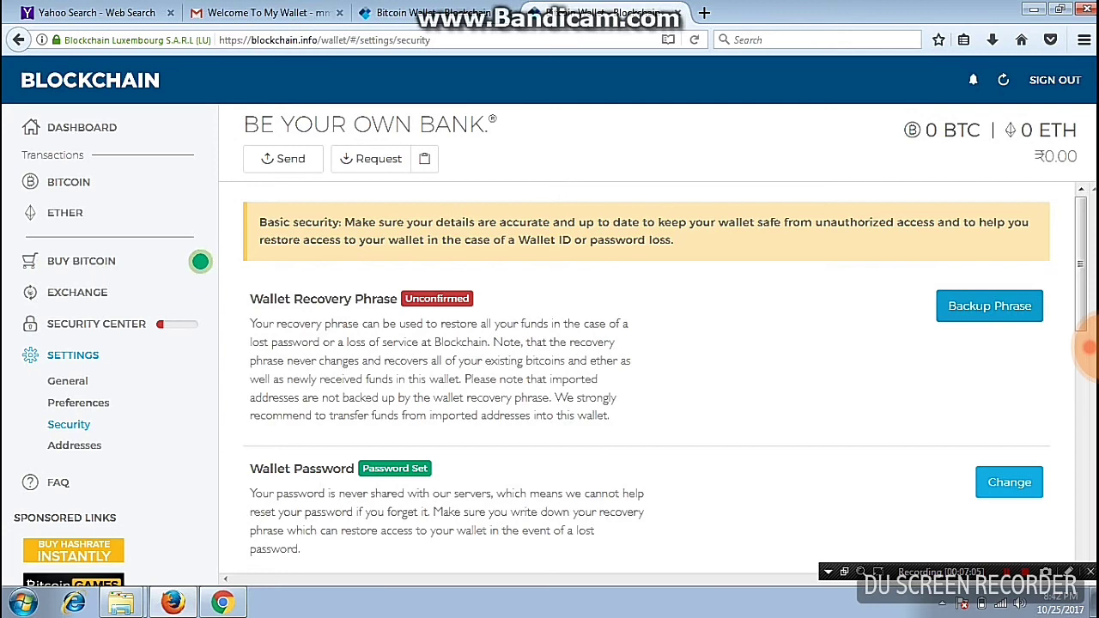
{"action": "scroll", "coordinate": [1089, 347], "scroll_direction": "down", "scroll_amount": 2}
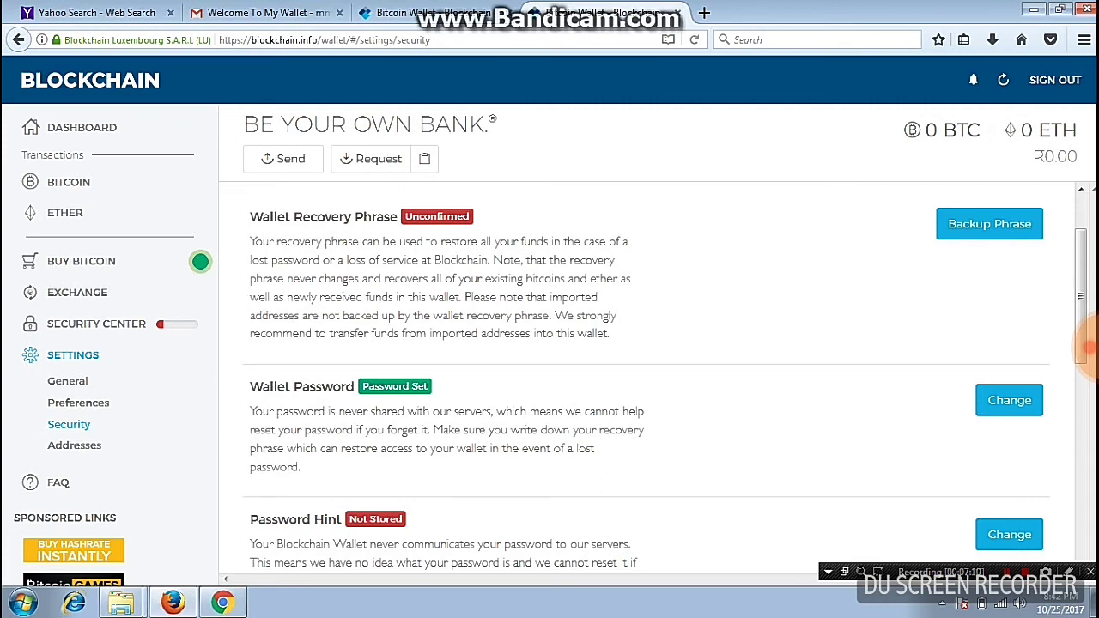
{"action": "scroll", "coordinate": [1088, 347], "scroll_direction": "down", "scroll_amount": 8}
{"action": "scroll", "coordinate": [1089, 346], "scroll_direction": "up", "scroll_amount": 3}
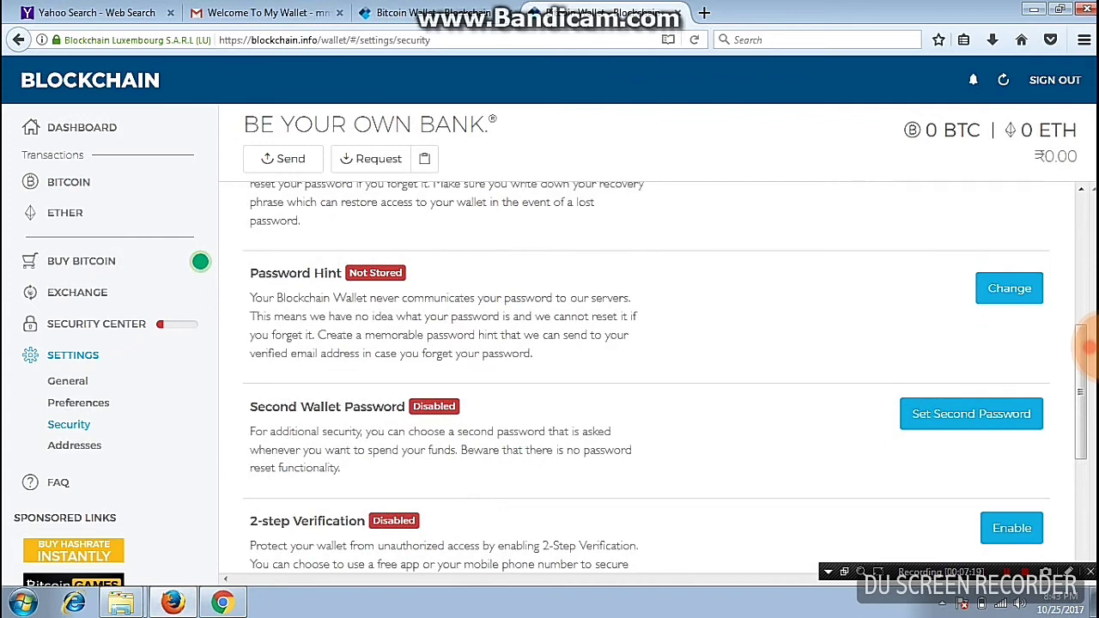
{"action": "scroll", "coordinate": [1088, 347], "scroll_direction": "down", "scroll_amount": 5}
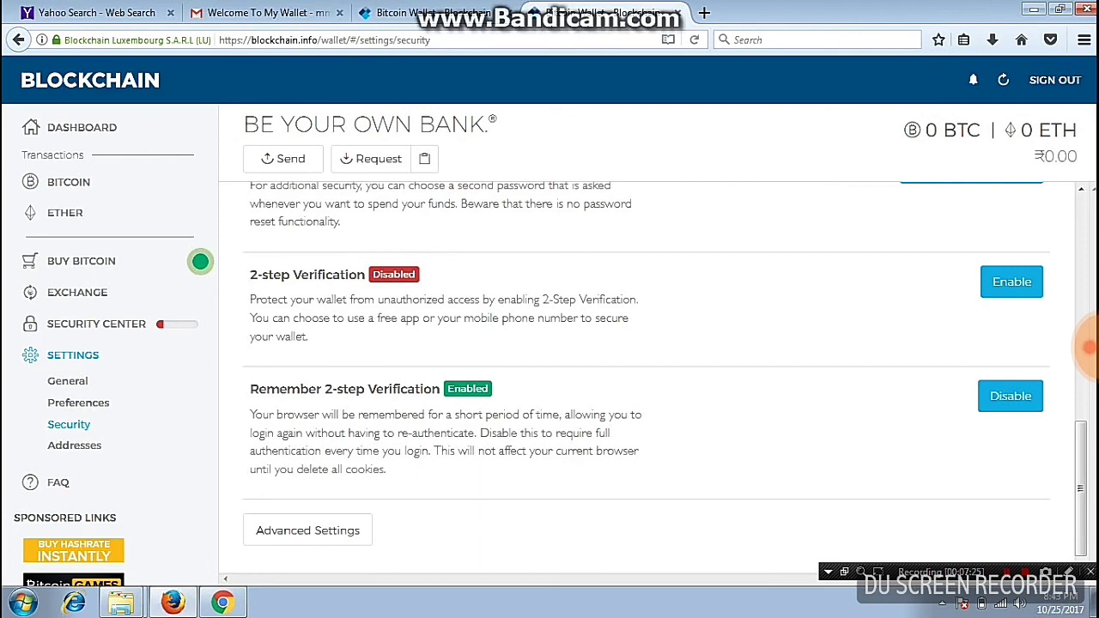
From the Addresses settings, open a payment Request showing the wallet's Bitcoin receiving address
{"action": "left_click", "coordinate": [74, 444]}
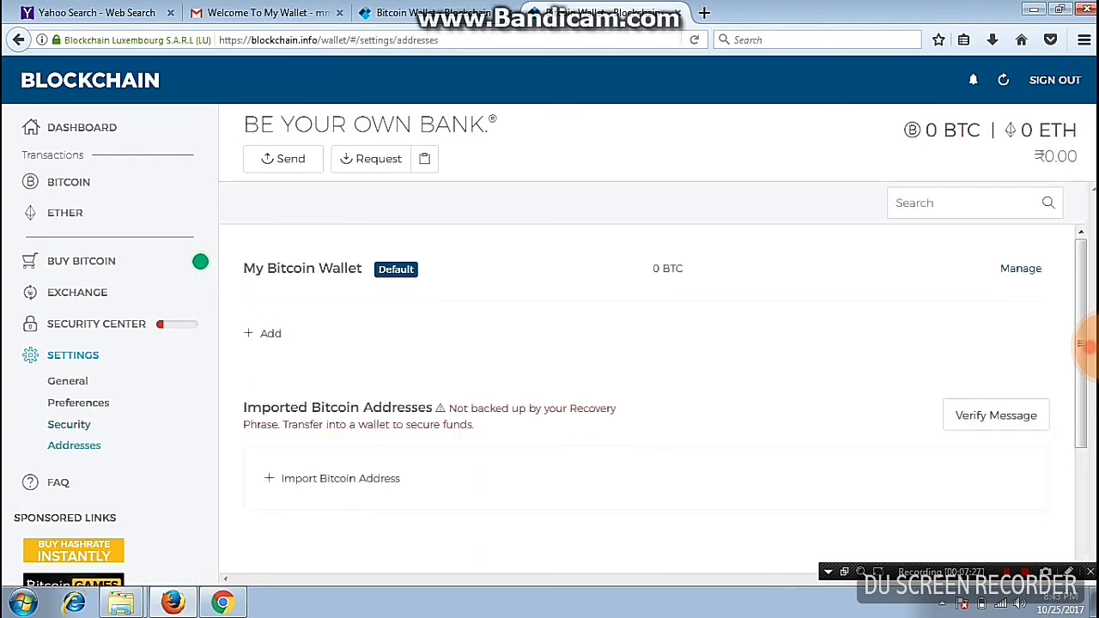
{"action": "scroll", "coordinate": [1088, 345], "scroll_direction": "down", "scroll_amount": 3}
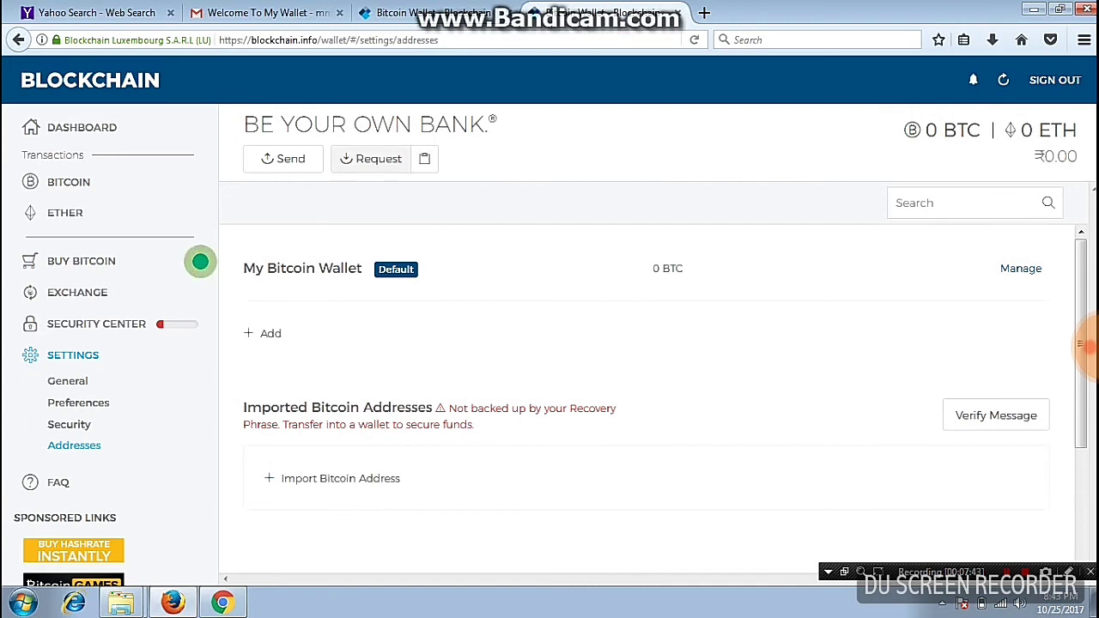
{"action": "left_click", "coordinate": [379, 158]}
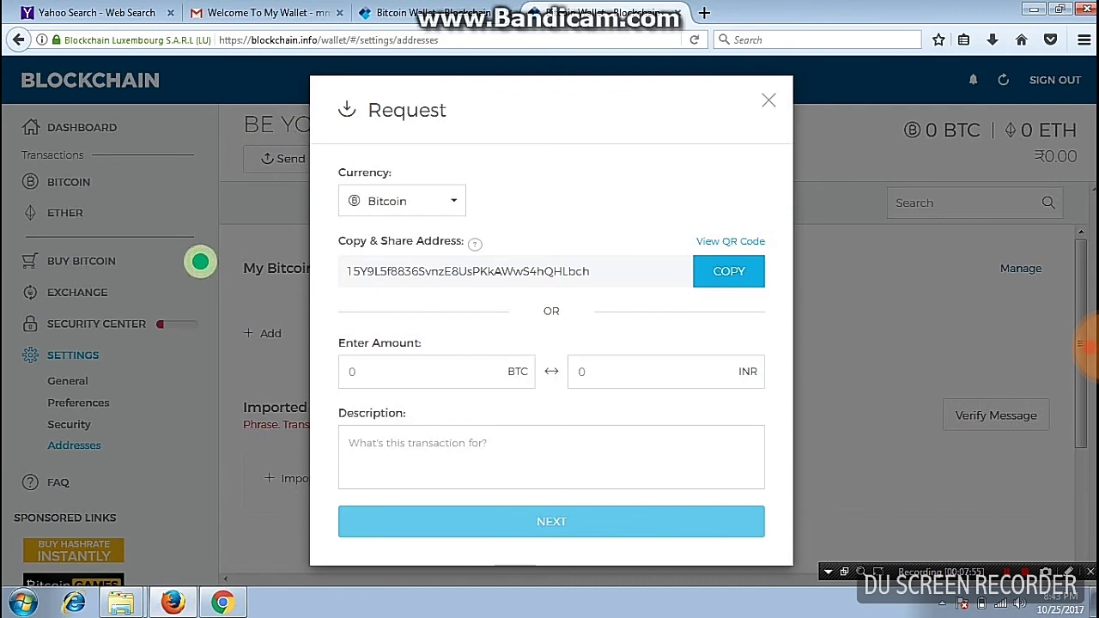
Close the Request dialog and switch to the BITCOIN transactions list
{"action": "left_click", "coordinate": [200, 261]}
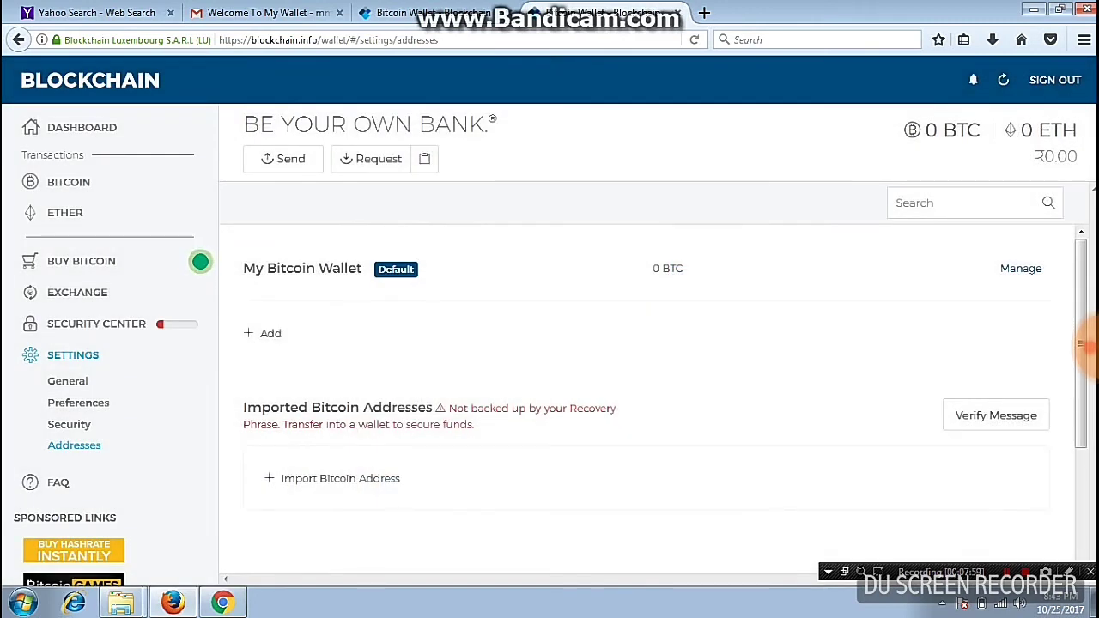
{"action": "left_click", "coordinate": [68, 182]}
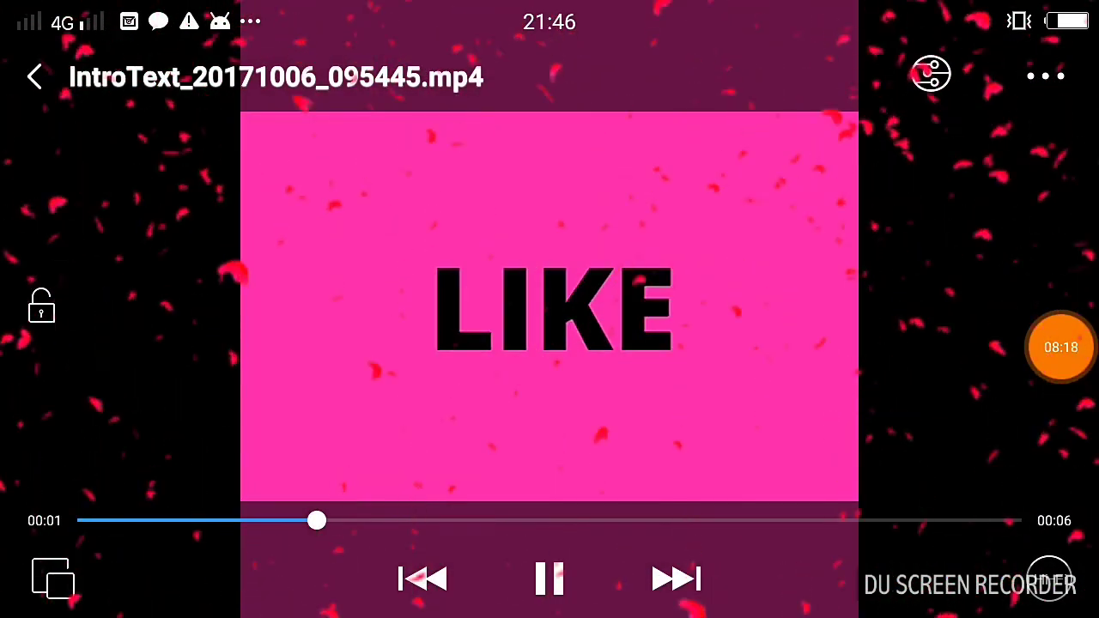
{"action": "left_click", "coordinate": [1061, 347]}
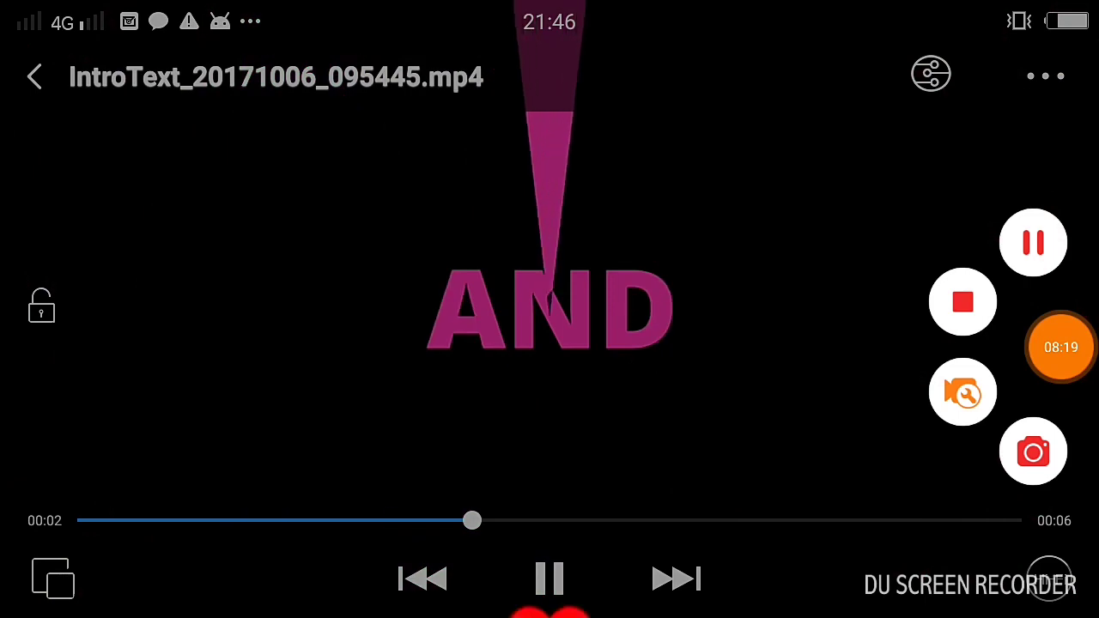